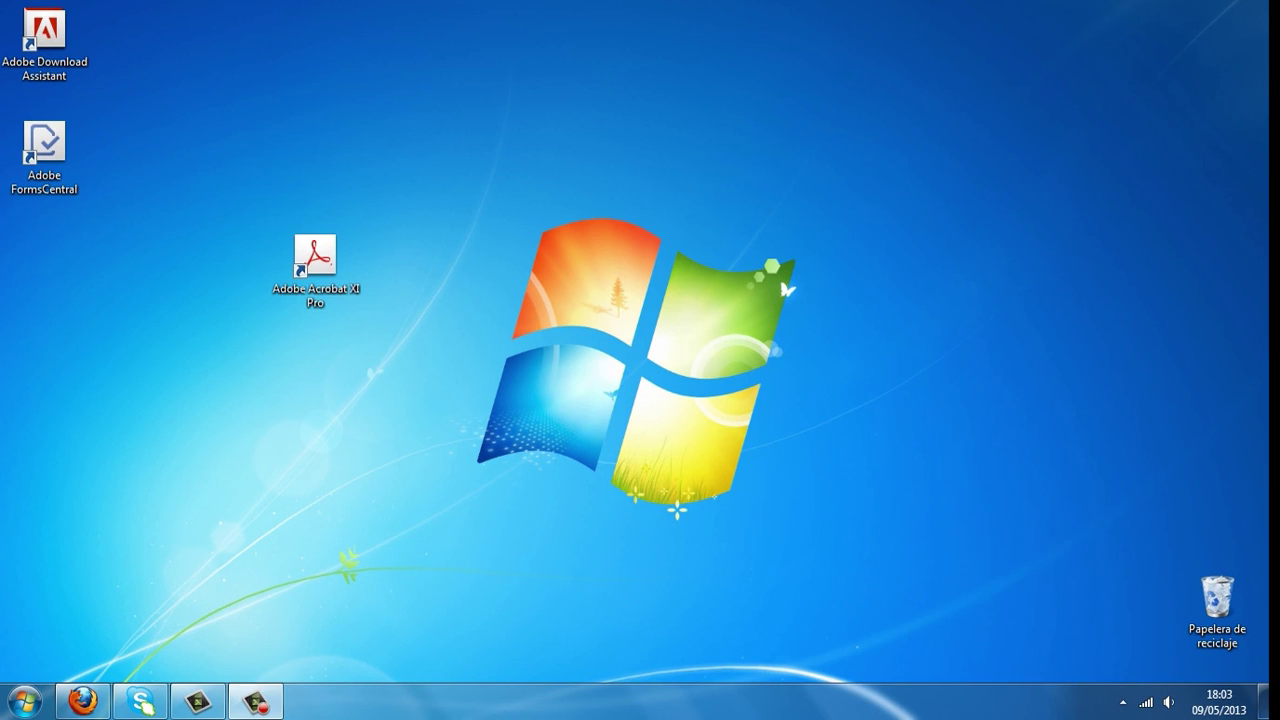
# Launch Adobe Acrobat XI Pro and choose the Adobe Acrobat text document from the Documents library as the file to open.
pyautogui.click(315, 270)
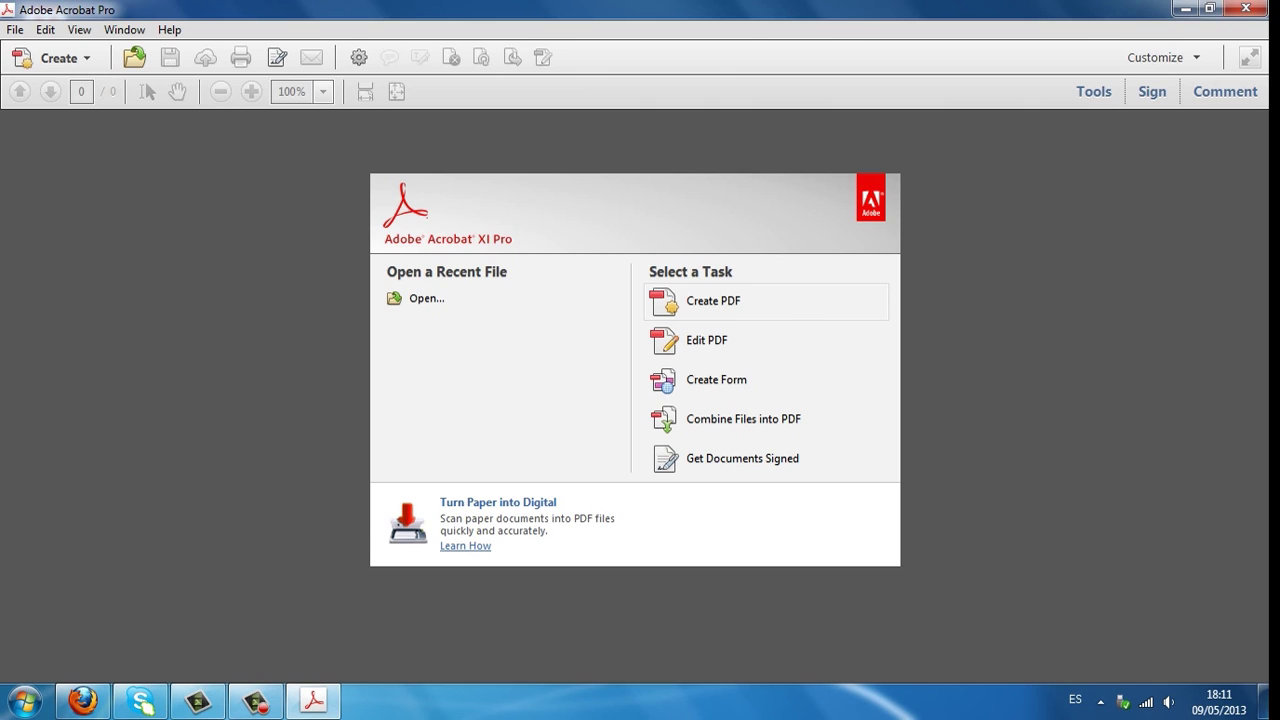
pyautogui.hotkey('ctrl', 'o')
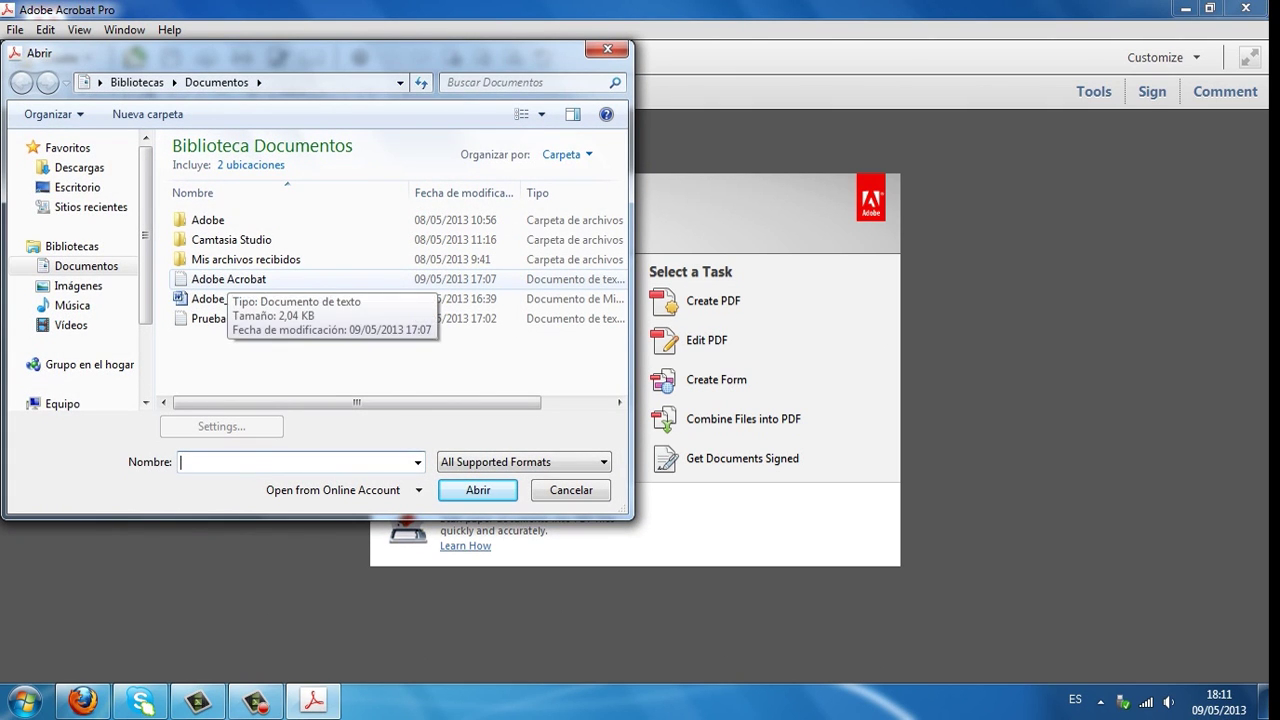
pyautogui.click(228, 279)
# Examine the list of file formats that can be opened, keeping All Supported Formats as the filter.
pyautogui.click(523, 462)
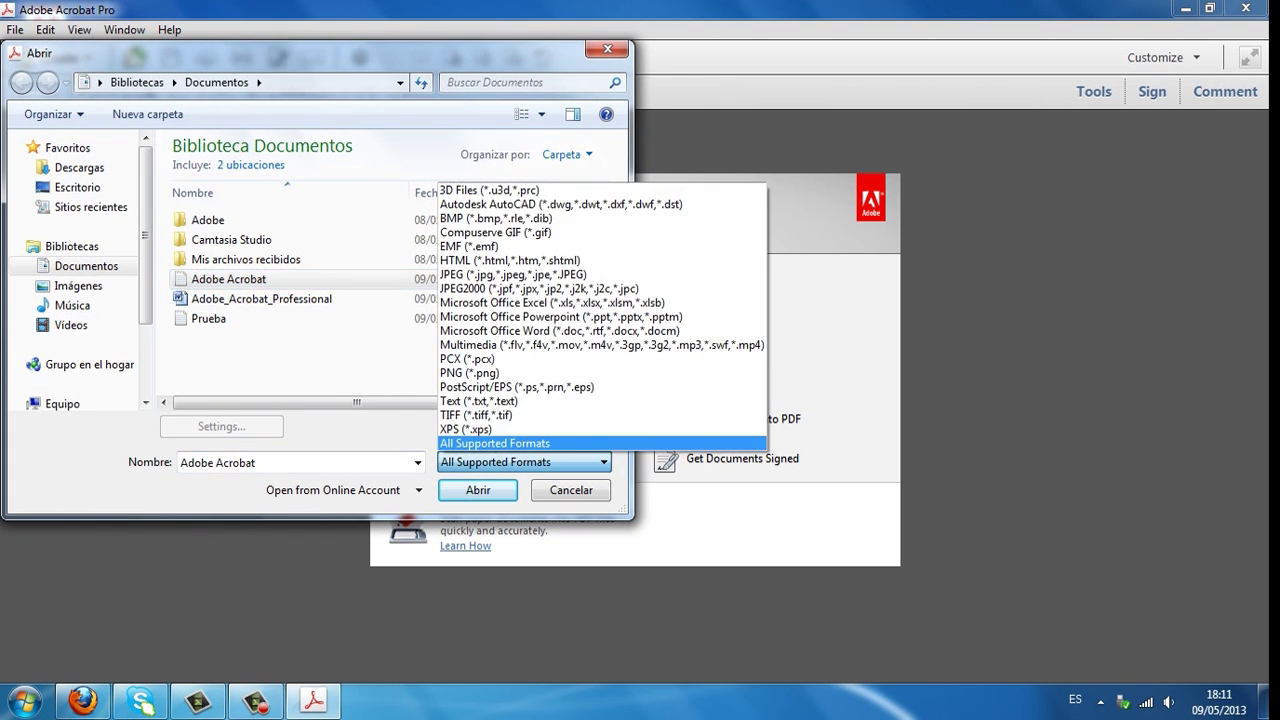
pyautogui.press('Up')
pyautogui.press('Up')
pyautogui.press('Up')
pyautogui.press('Up')
pyautogui.press('Up')
pyautogui.press('Up')
pyautogui.press('Up')
pyautogui.press('Up')
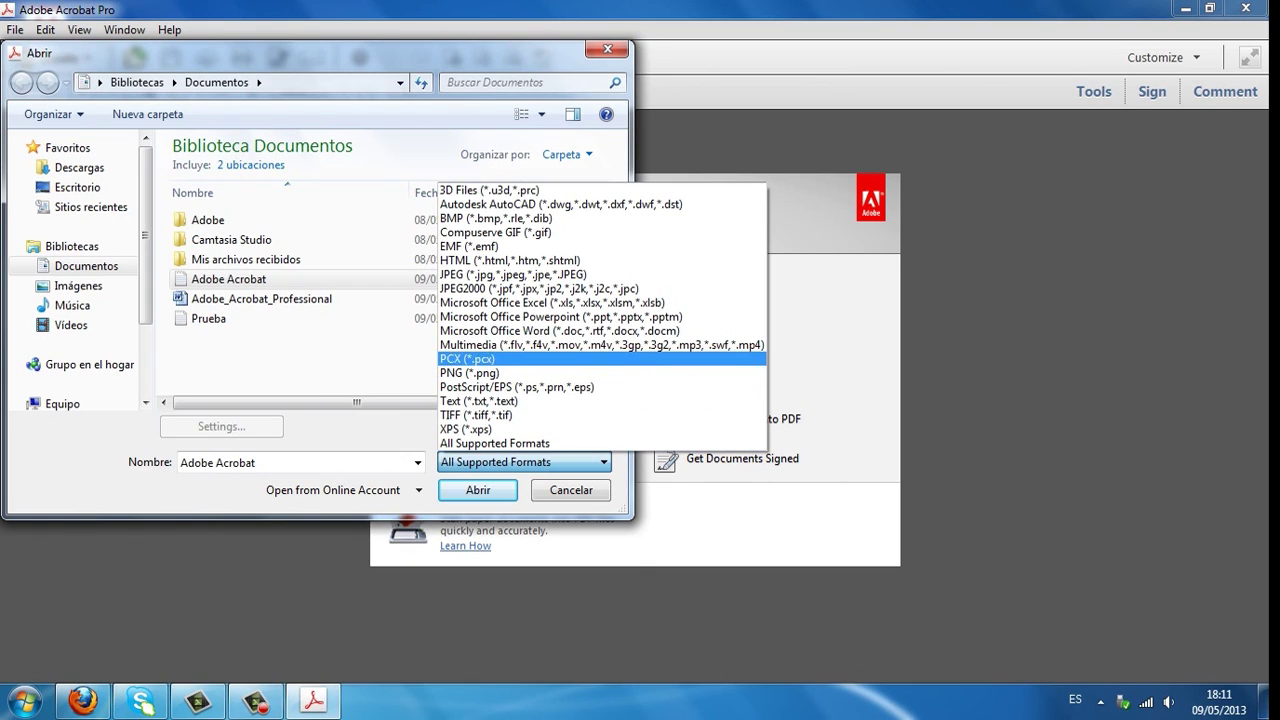
pyautogui.press('Up')
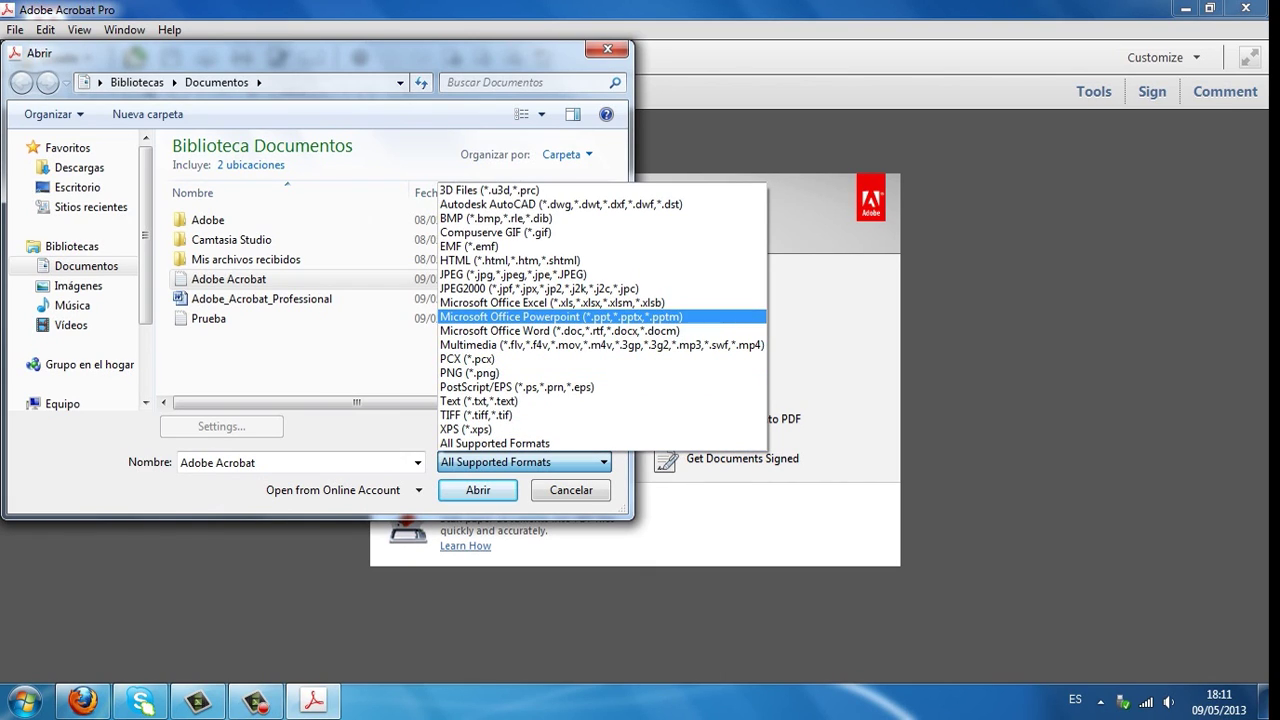
pyautogui.press('Up')
pyautogui.press('Up')
pyautogui.press('Up')
pyautogui.press('Up')
pyautogui.press('Up')
pyautogui.press('Up')
pyautogui.press('Up')
pyautogui.press('Up')
pyautogui.press('Up')
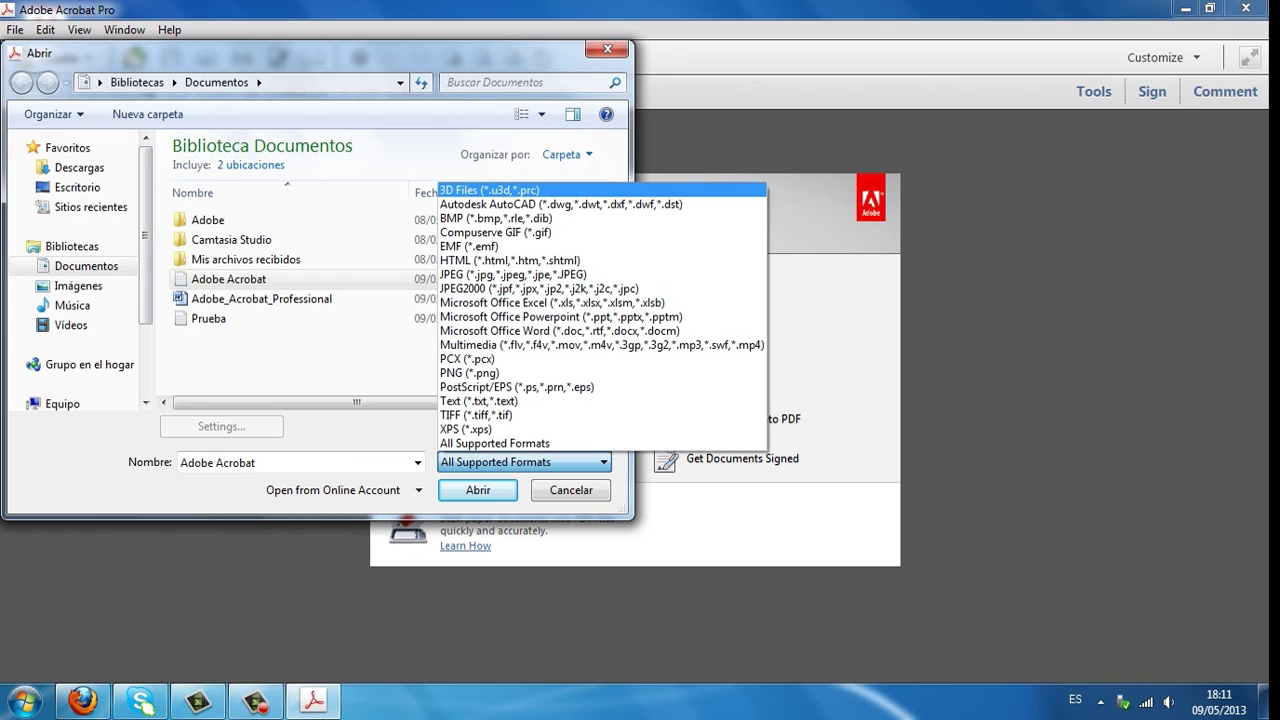
pyautogui.press('Down')
pyautogui.press('Down')
pyautogui.press('Down')
pyautogui.press('Down')
pyautogui.press('Down')
pyautogui.press('Down')
pyautogui.press('Down')
pyautogui.press('Down')
pyautogui.press('Down')
pyautogui.press('Down')
pyautogui.press('Down')
pyautogui.press('Down')
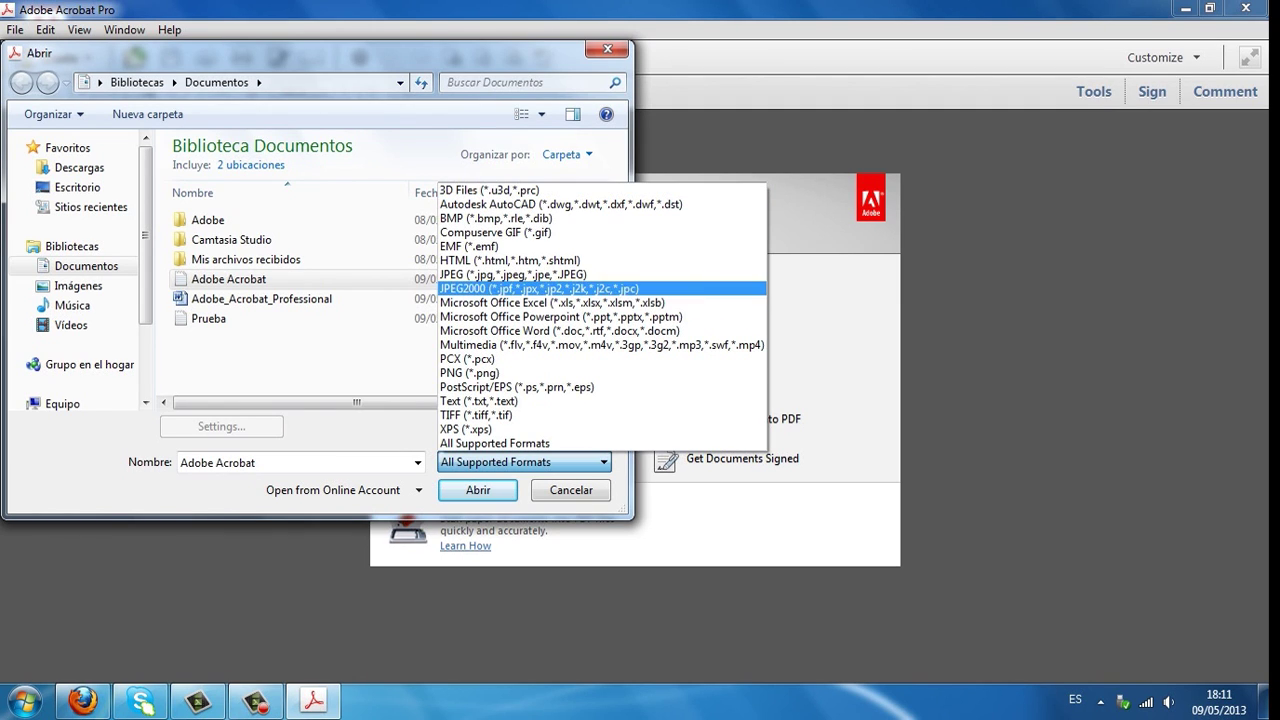
pyautogui.press('Escape')
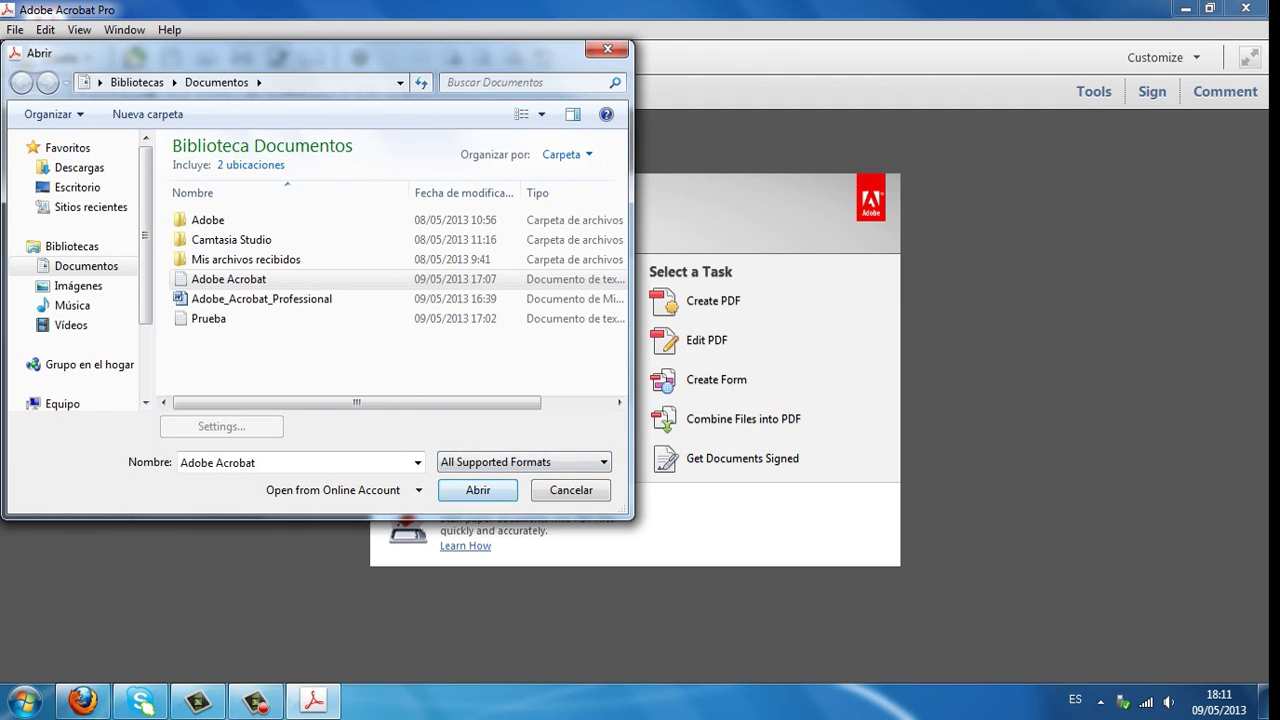
pyautogui.press('Escape')
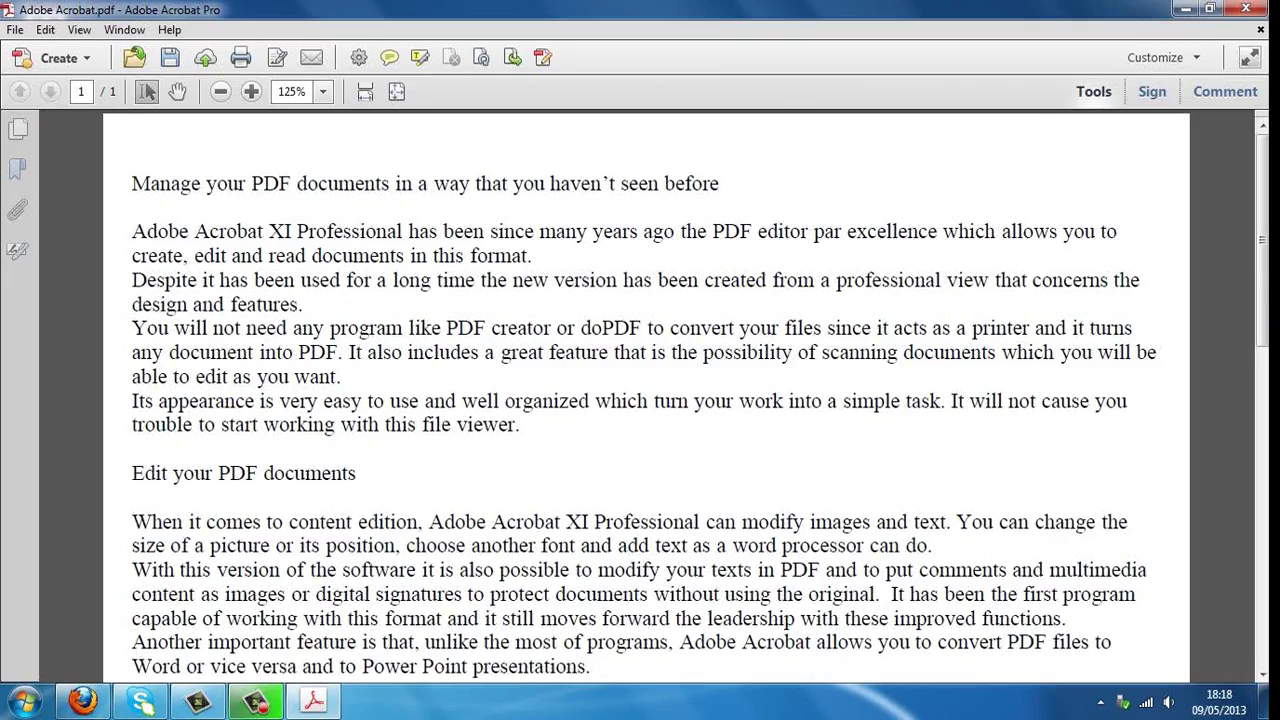
# Insert the sample picture Desierto in the blank area beside the Cons list and shift it slightly closer to the list.
pyautogui.click(1093, 91)
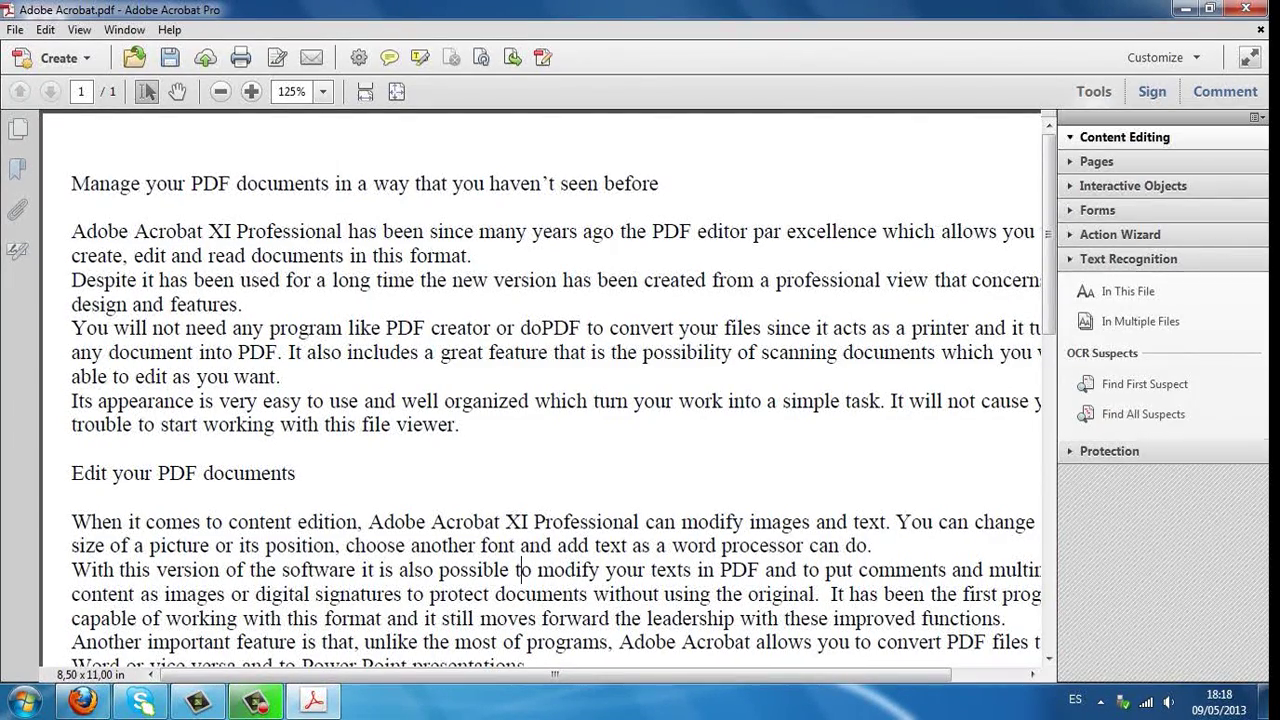
pyautogui.click(1124, 137)
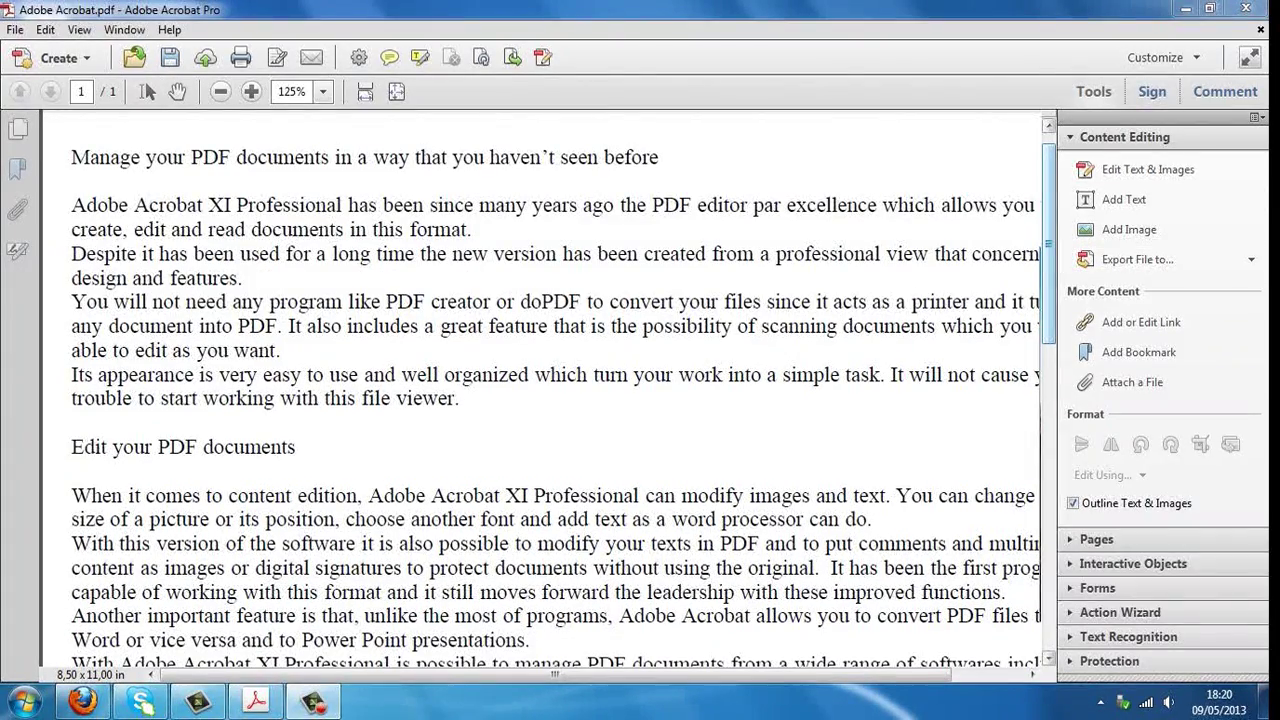
pyautogui.scroll(-5, 1140, 352)
pyautogui.scroll(-5, 1140, 352)
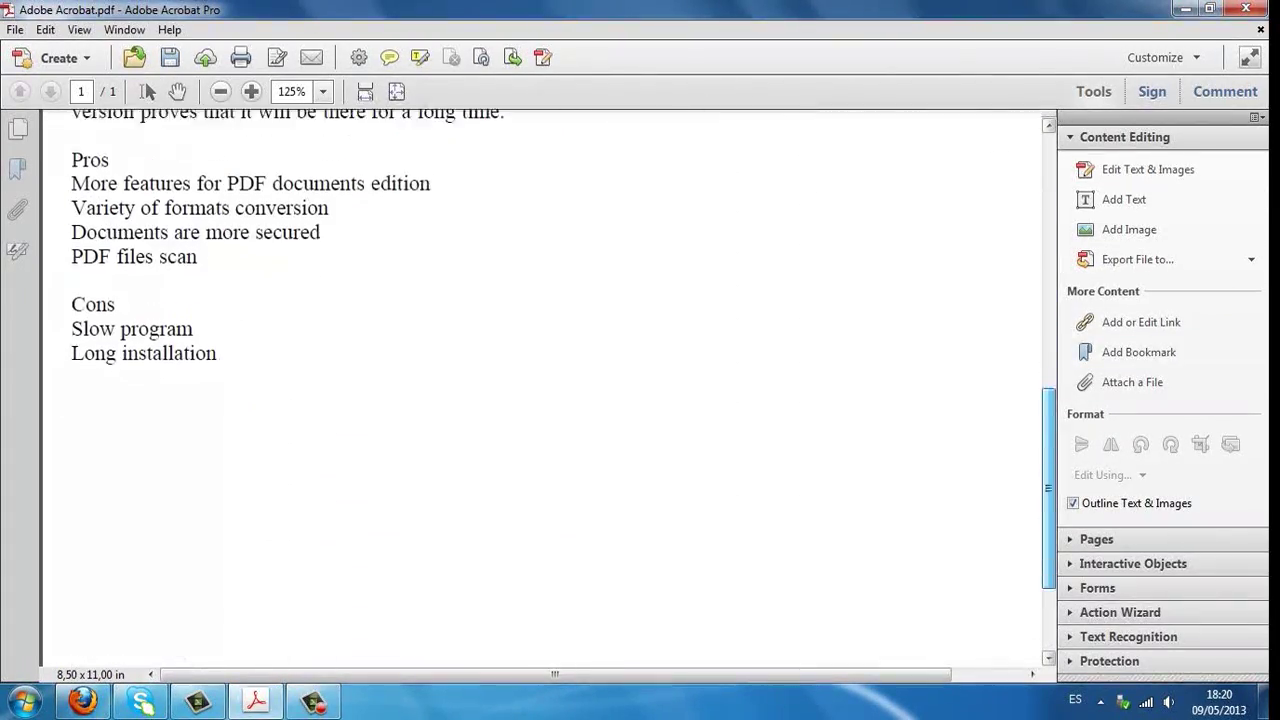
pyautogui.click(1129, 229)
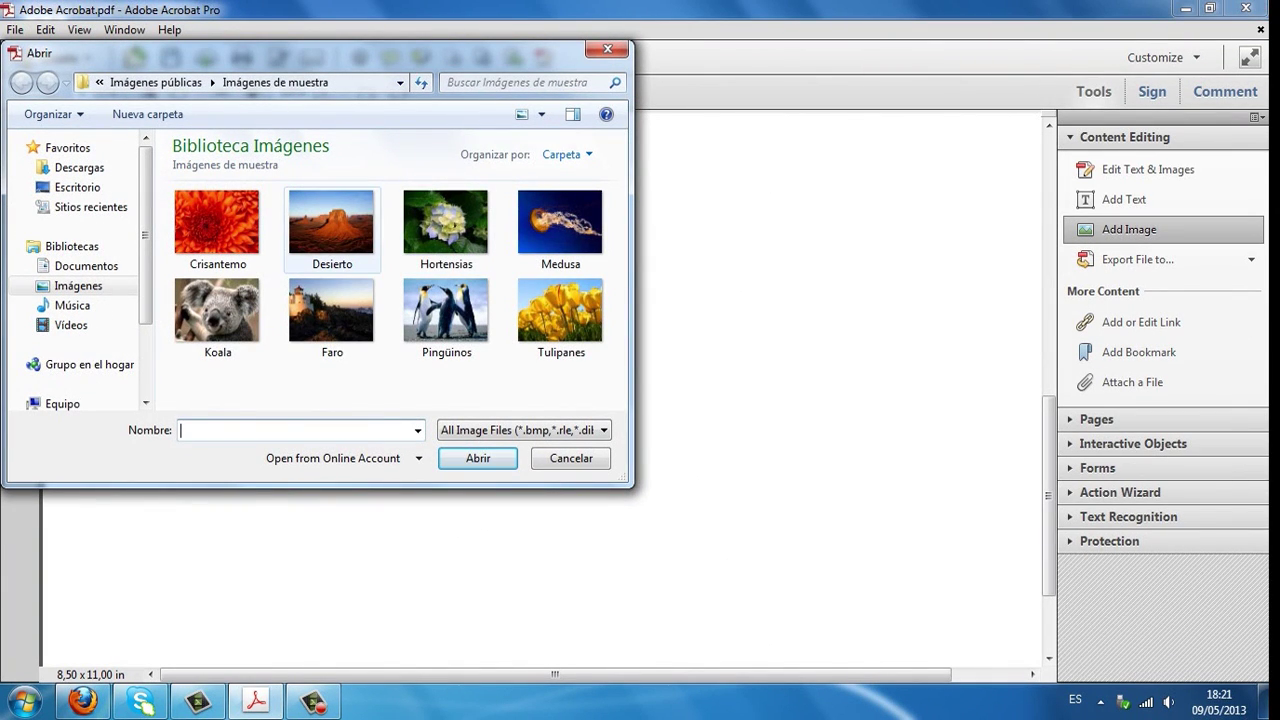
pyautogui.click(331, 222)
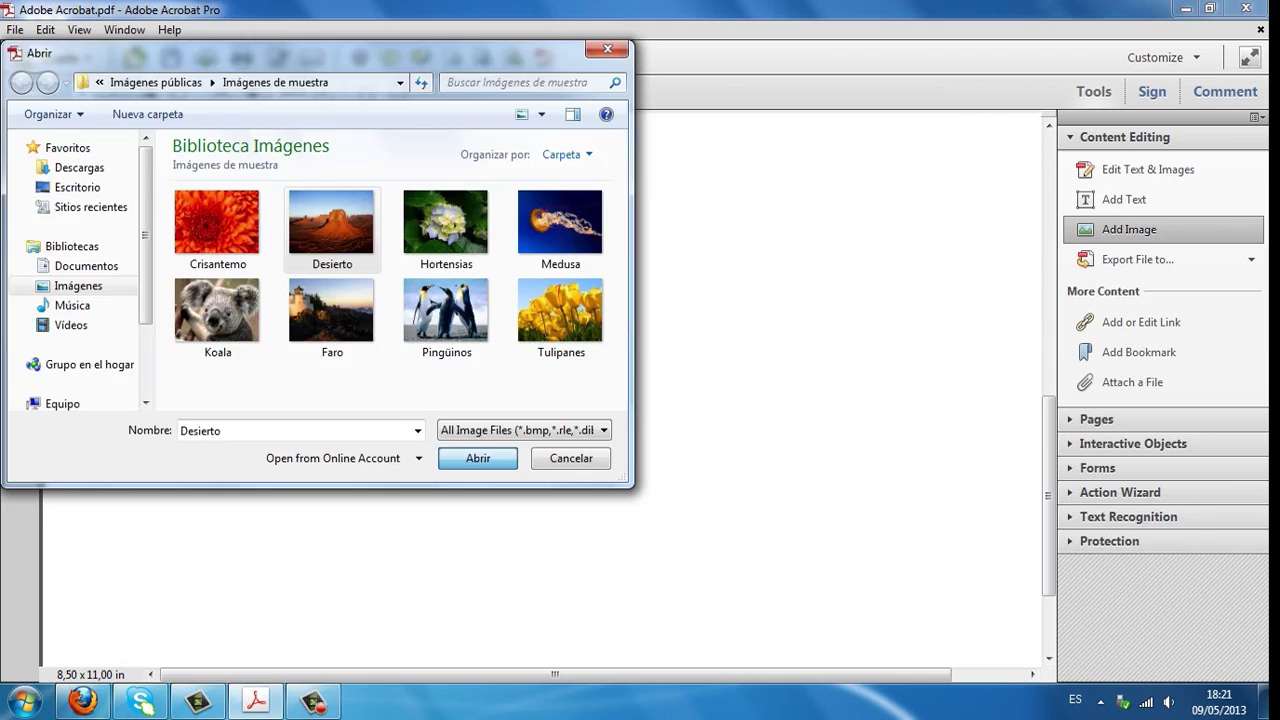
pyautogui.click(478, 458)
pyautogui.click(458, 274)
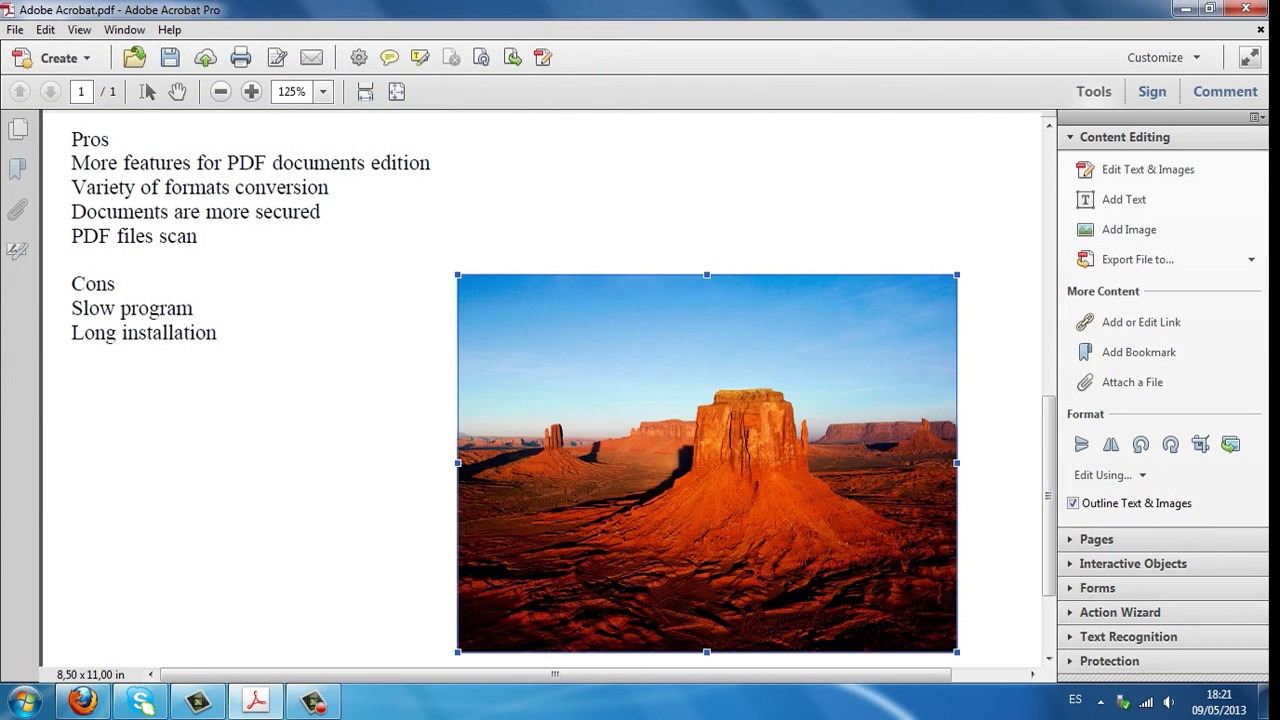
pyautogui.moveTo(846, 543); pyautogui.dragTo(731, 518)
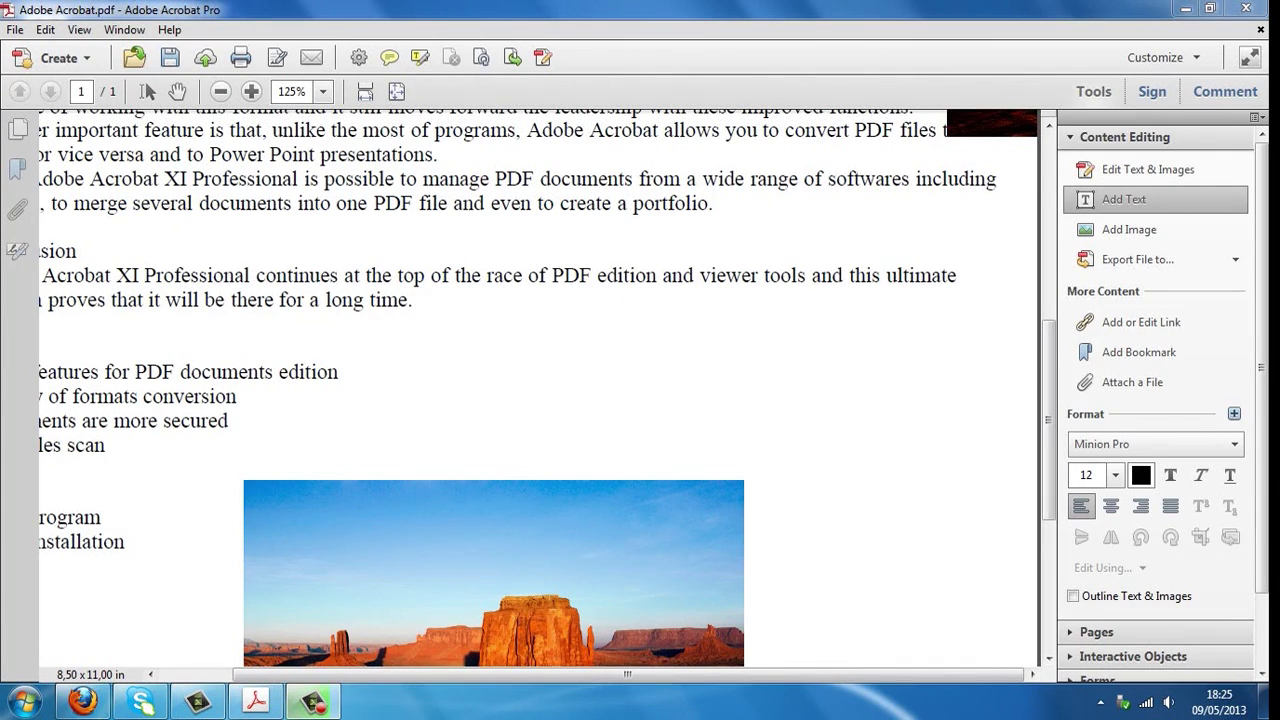
# Add a text box above the desert picture reading "Adobe Acrobat" and "Proffesional" on two lines, in Magneto at size 18.
pyautogui.click(1124, 199)
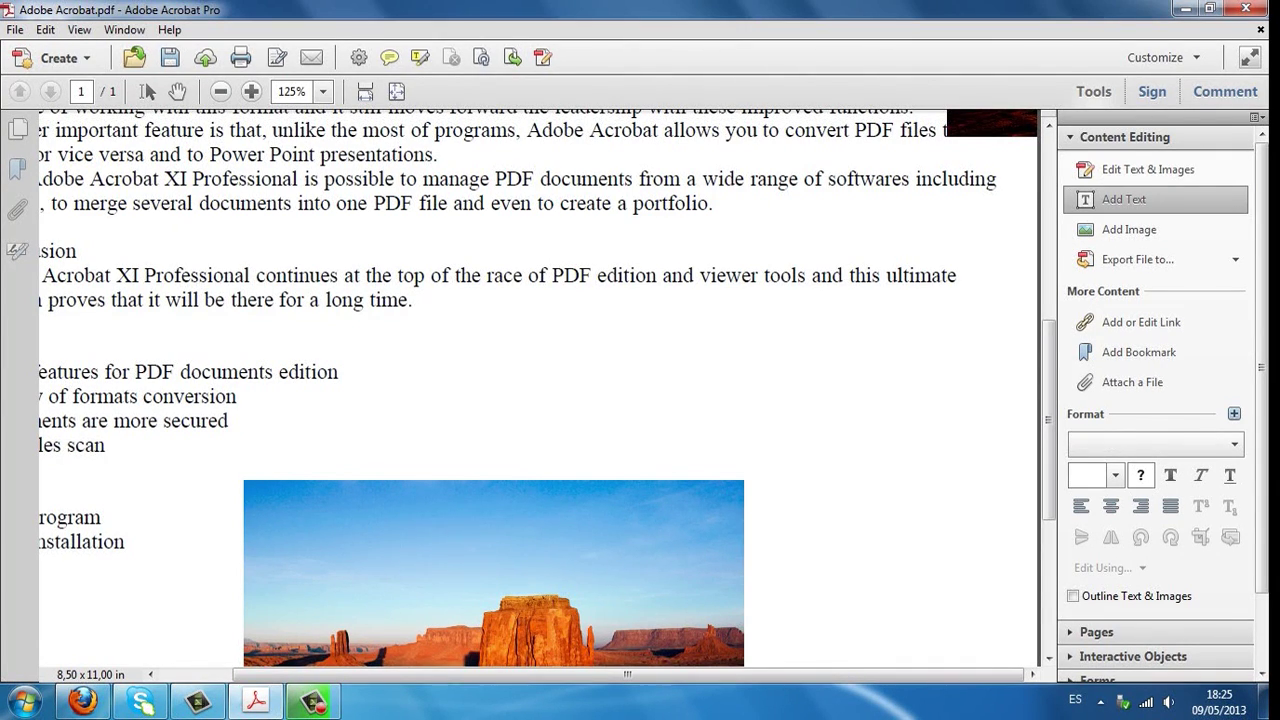
pyautogui.moveTo(496, 334); pyautogui.dragTo(781, 381)
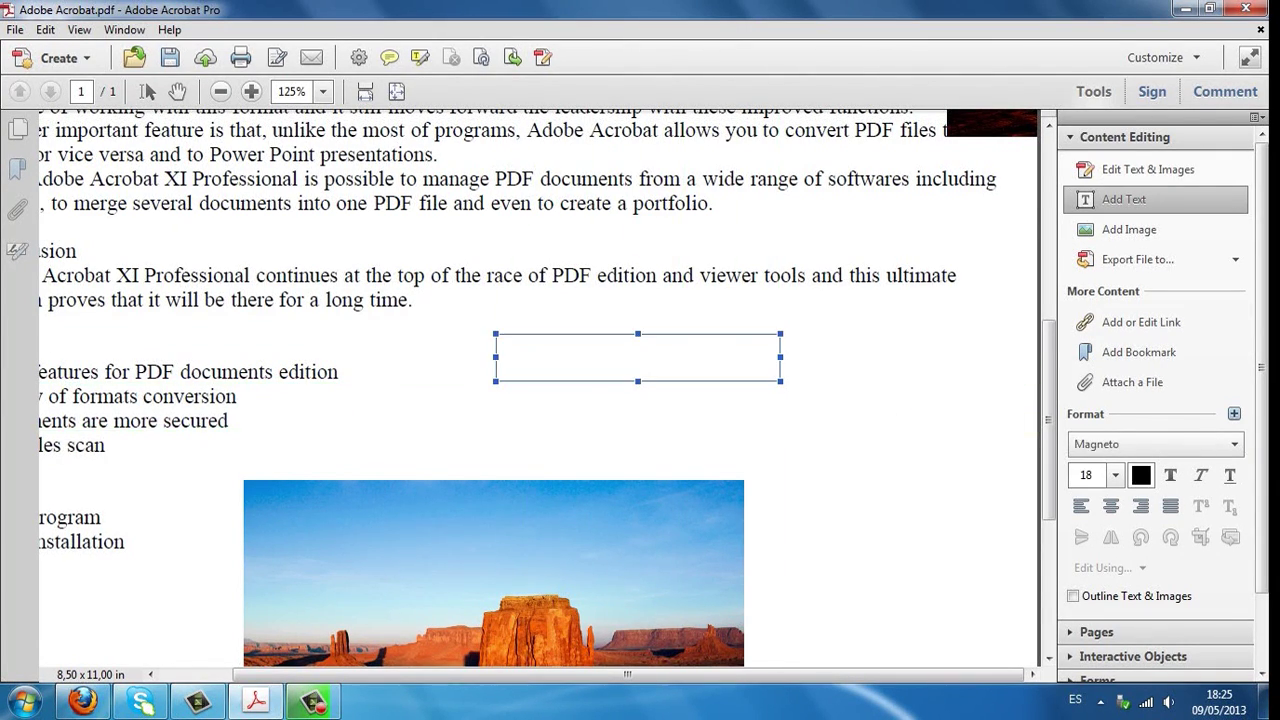
pyautogui.write('Ado')
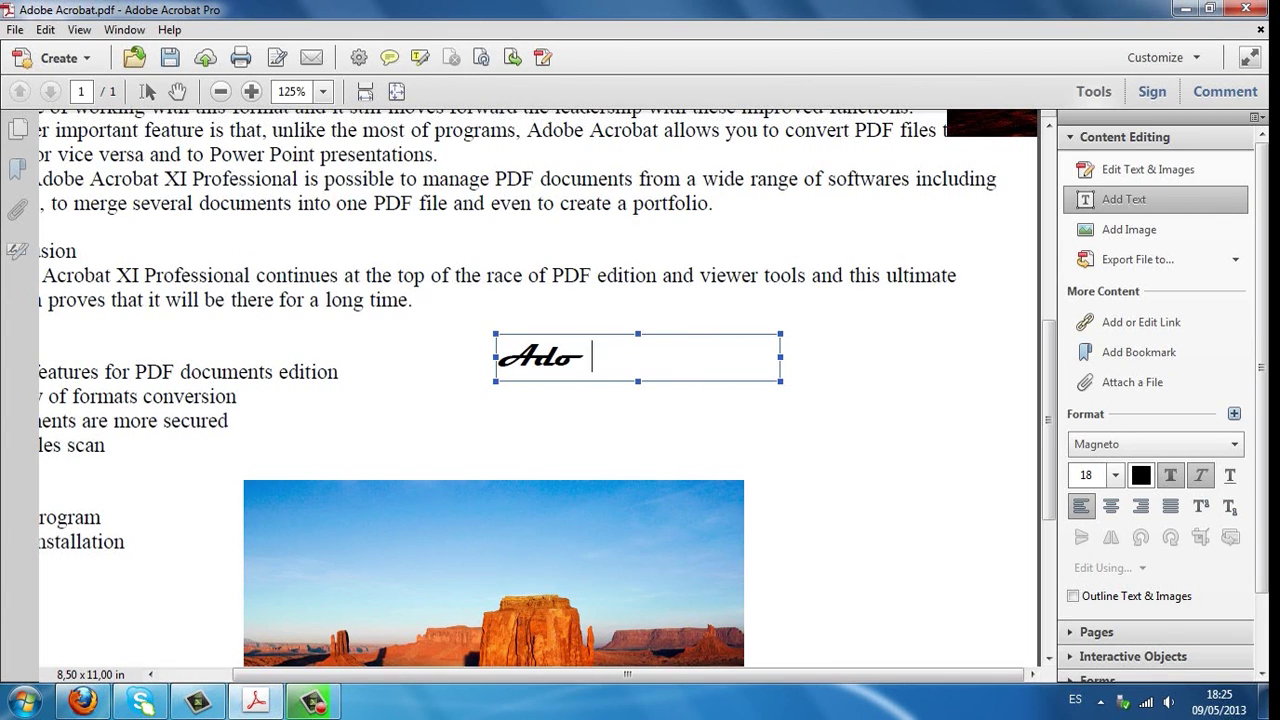
pyautogui.write('be Acrobat')
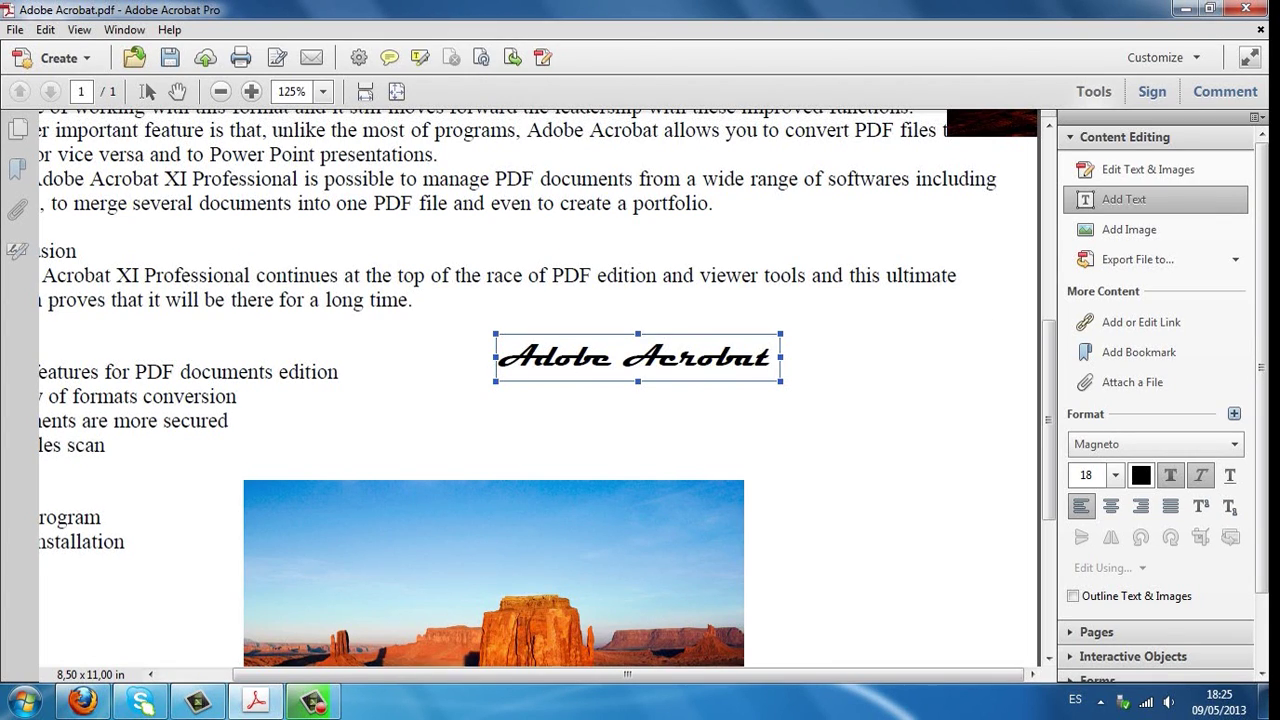
pyautogui.press('Return')
pyautogui.write('Proffesi ')
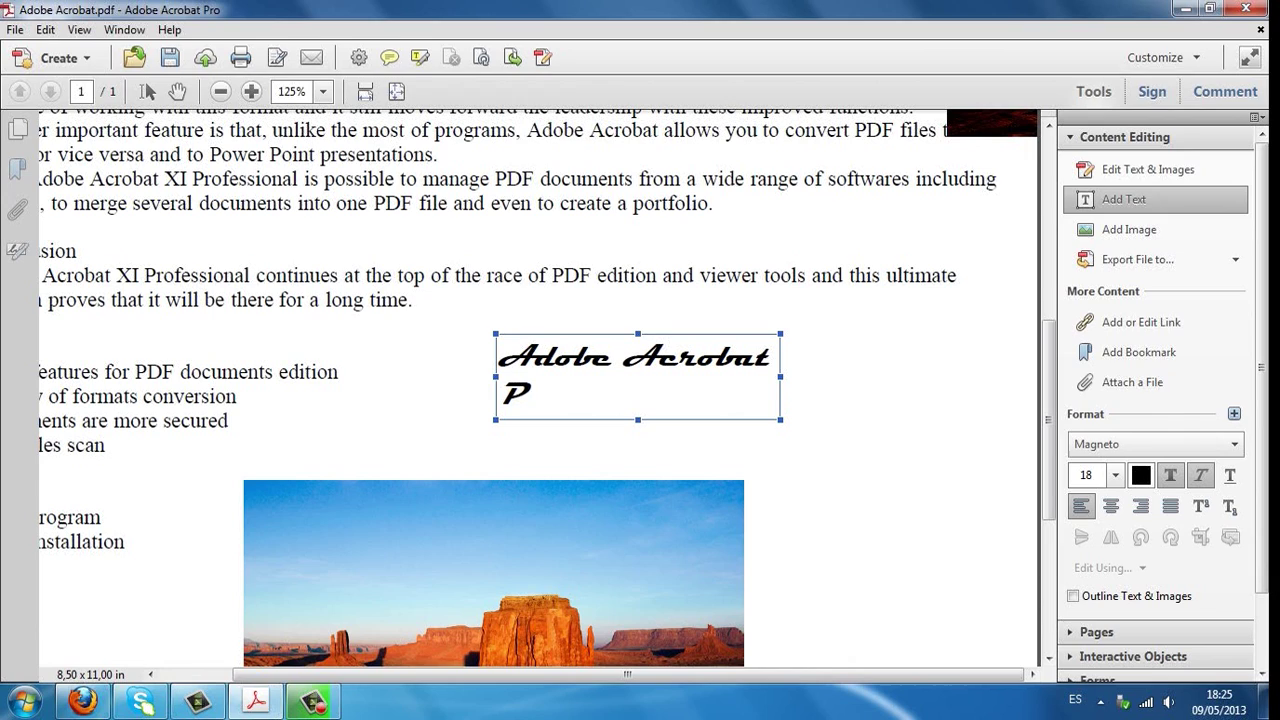
pyautogui.write('onal')
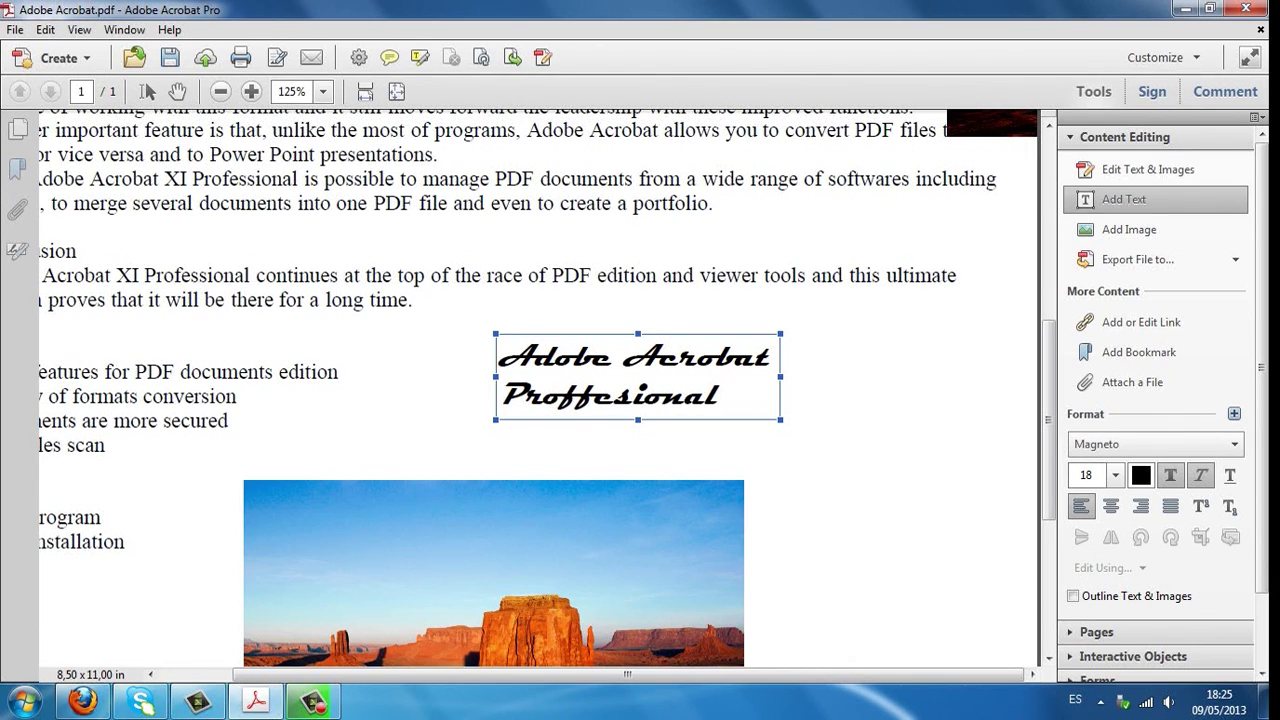
# Change the font of all the text in the new box, trying Lucida Sans Unicode before settling on Lithos Pro Regular.
pyautogui.hotkey('shift', 'Left')
pyautogui.hotkey('shift', 'Left')
pyautogui.hotkey('shift', 'Left')
pyautogui.hotkey('shift', 'Left')
pyautogui.hotkey('shift', 'Left')
pyautogui.hotkey('shift', 'Left')
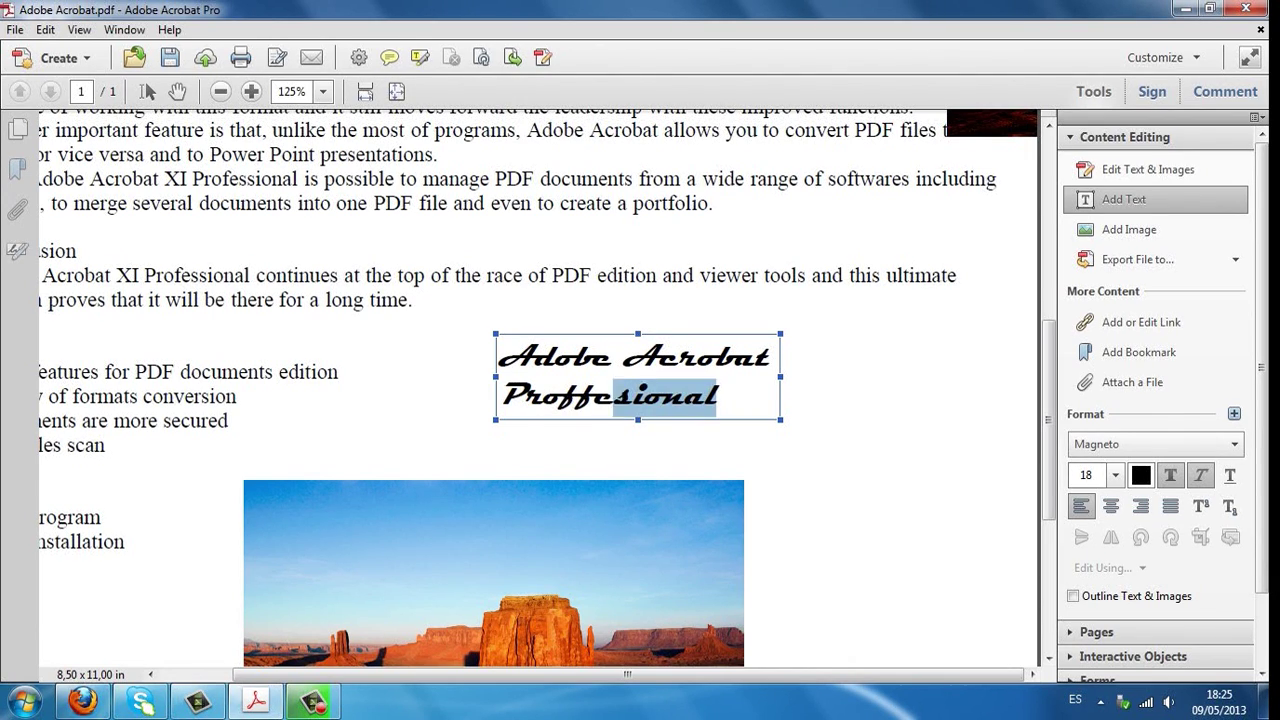
pyautogui.hotkey('ctrl', 'a')
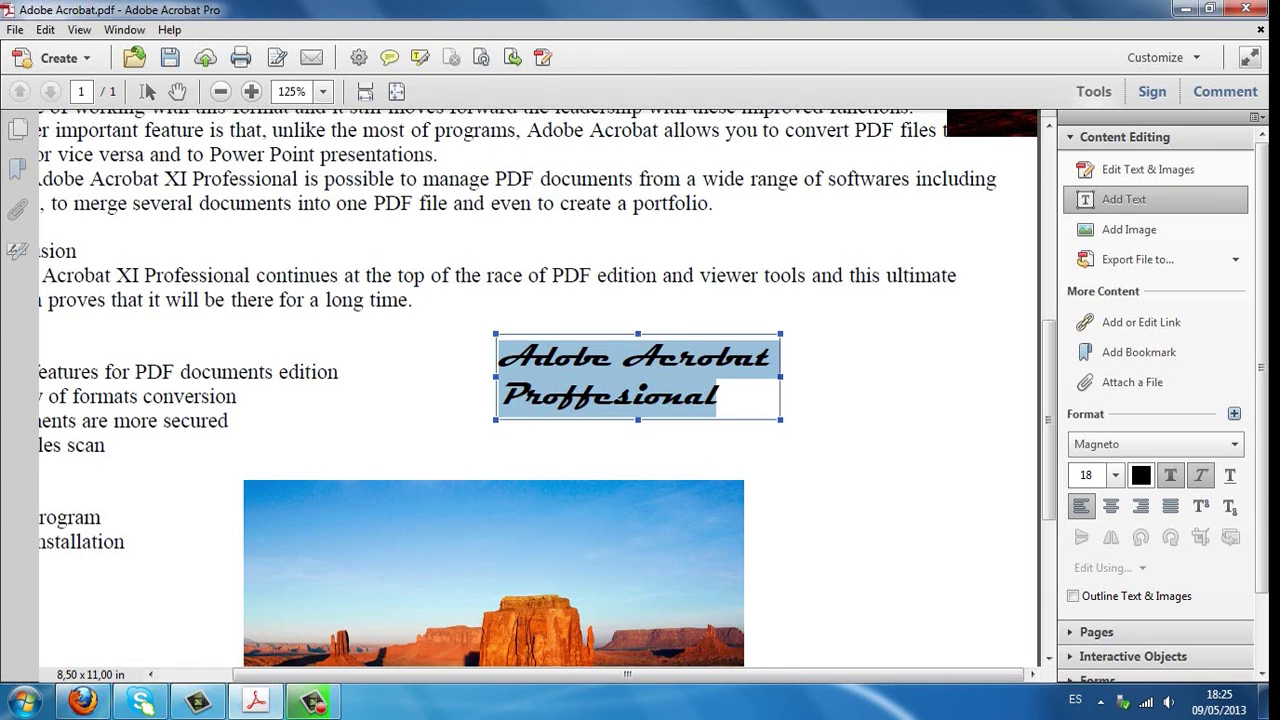
pyautogui.click(1155, 444)
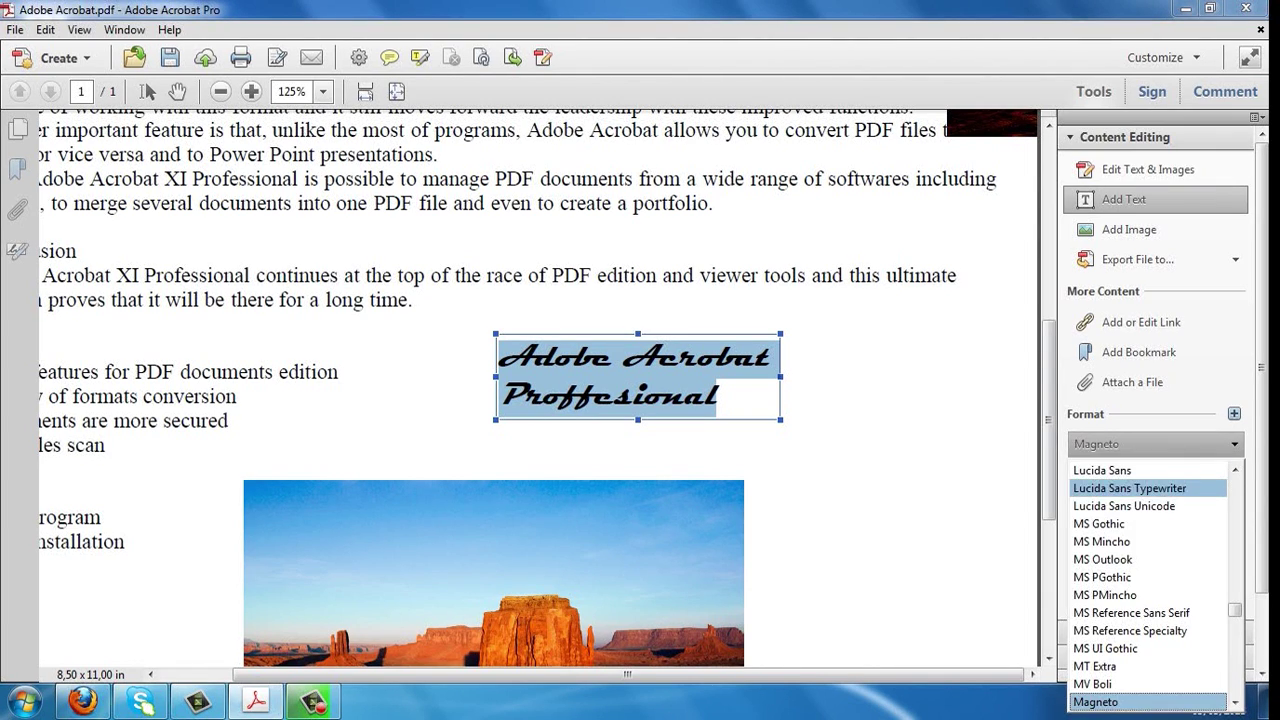
pyautogui.click(1124, 506)
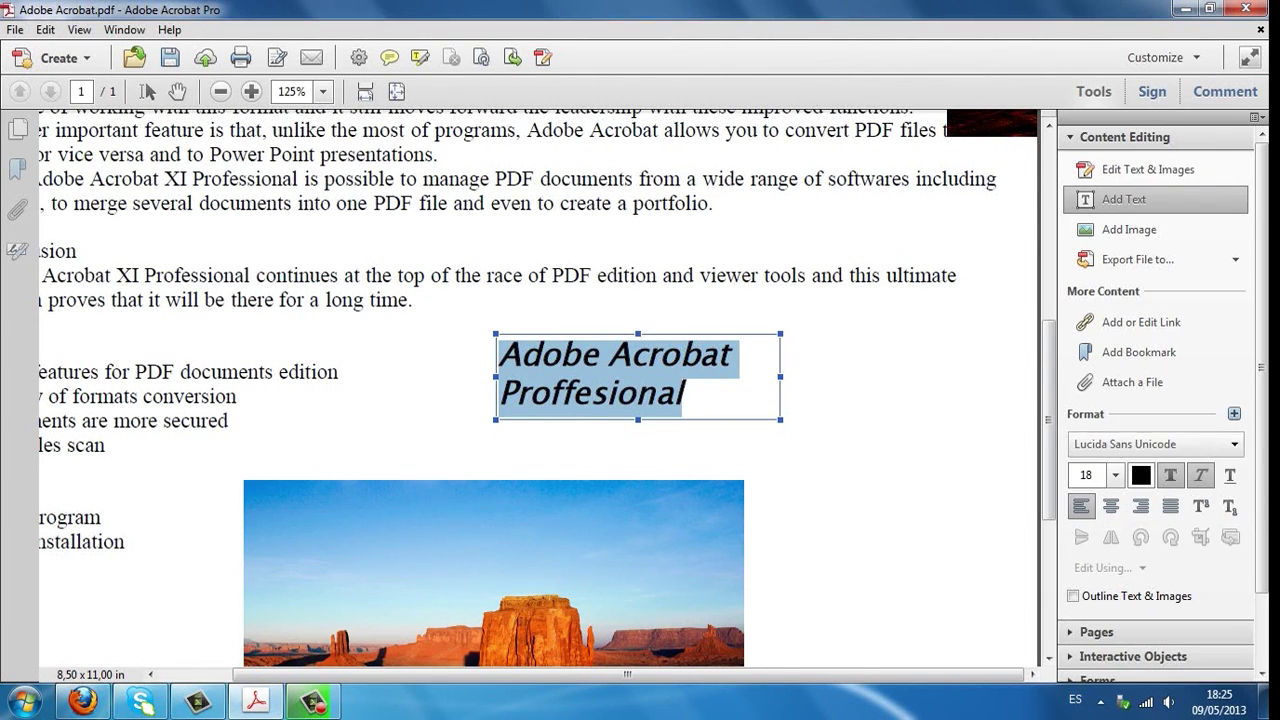
pyautogui.click(1155, 444)
pyautogui.click(1118, 559)
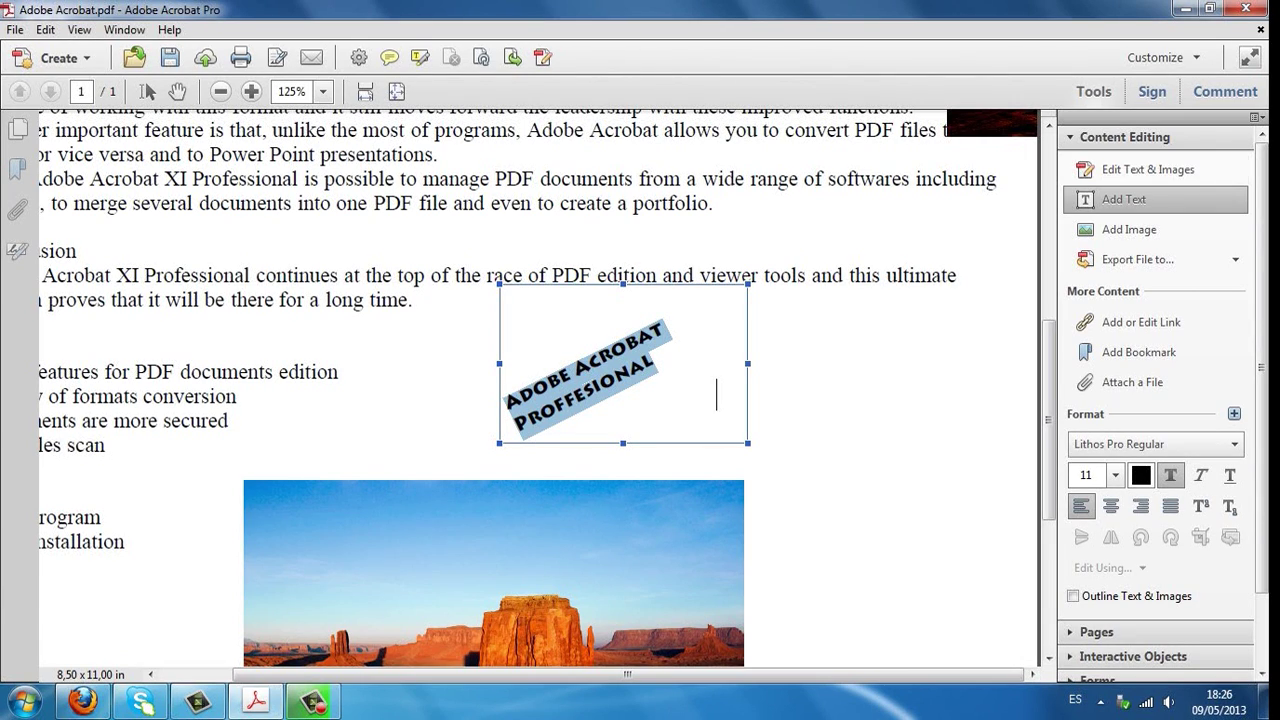
# Edit the Conclusion paragraph's existing text by inserting "Adobe Acrobat Pro" between "Professional" and "continues".
pyautogui.click(1117, 169)
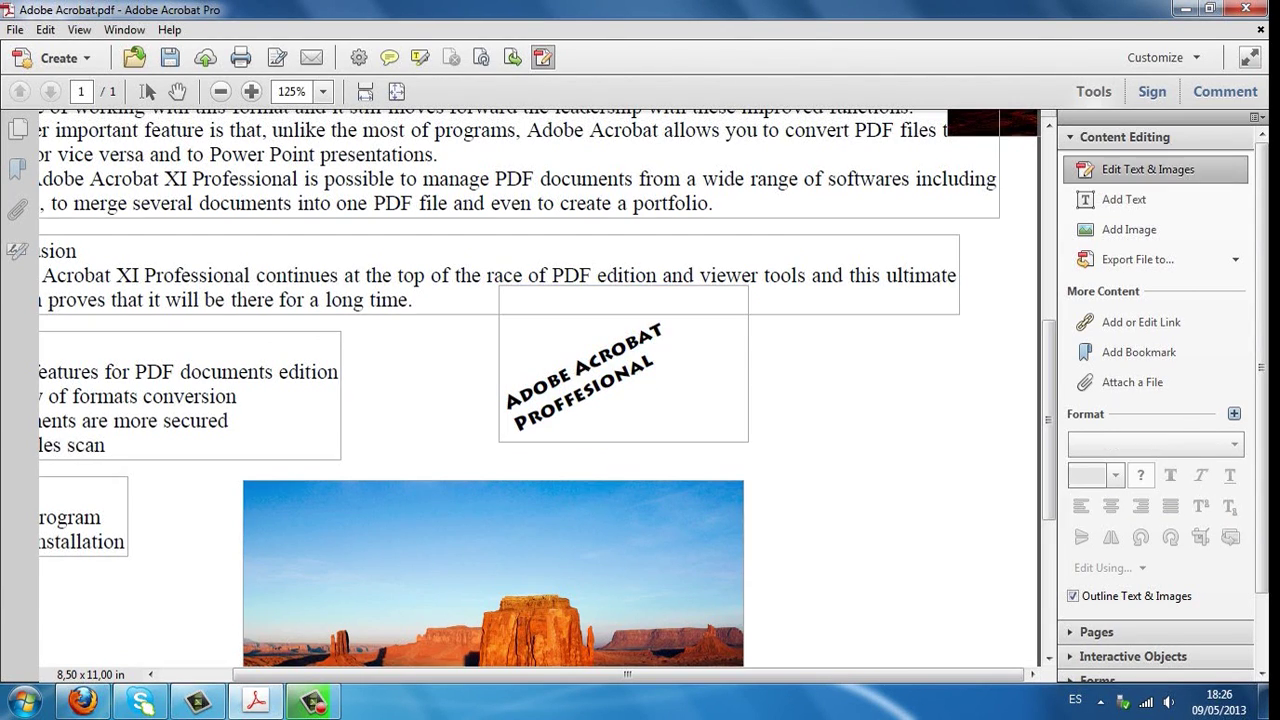
pyautogui.click(164, 276)
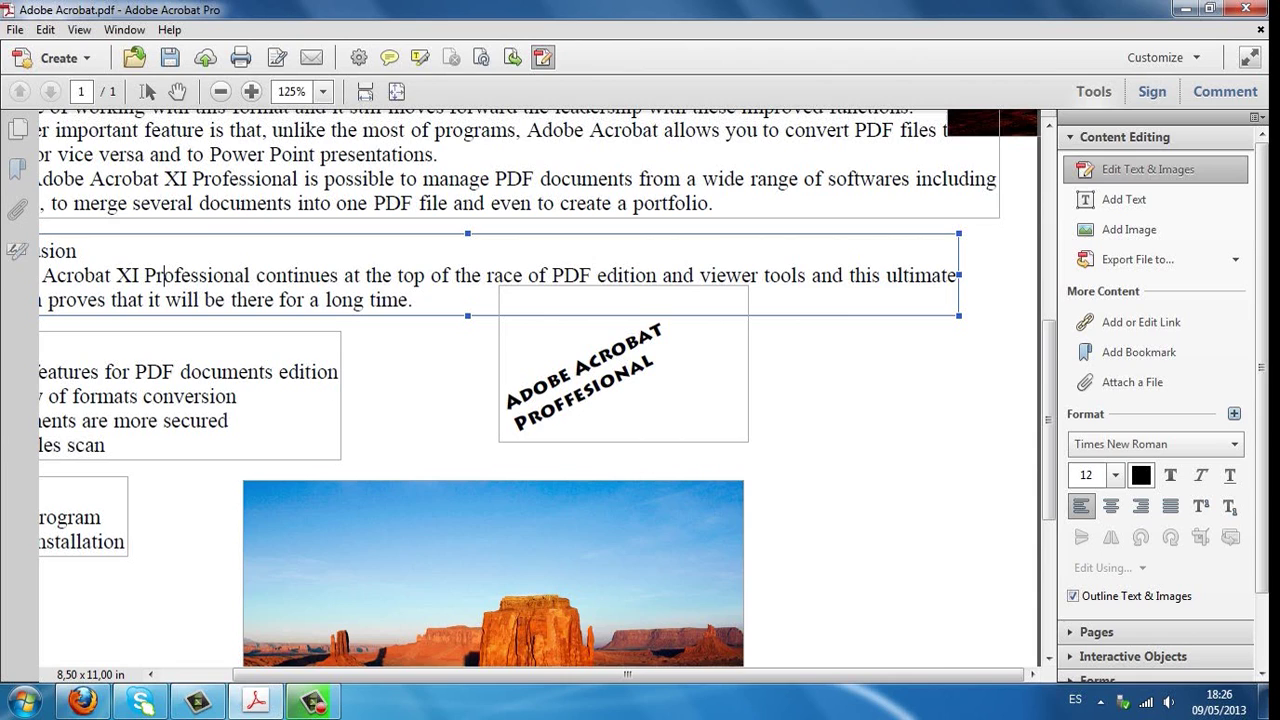
pyautogui.write('Adobe ')
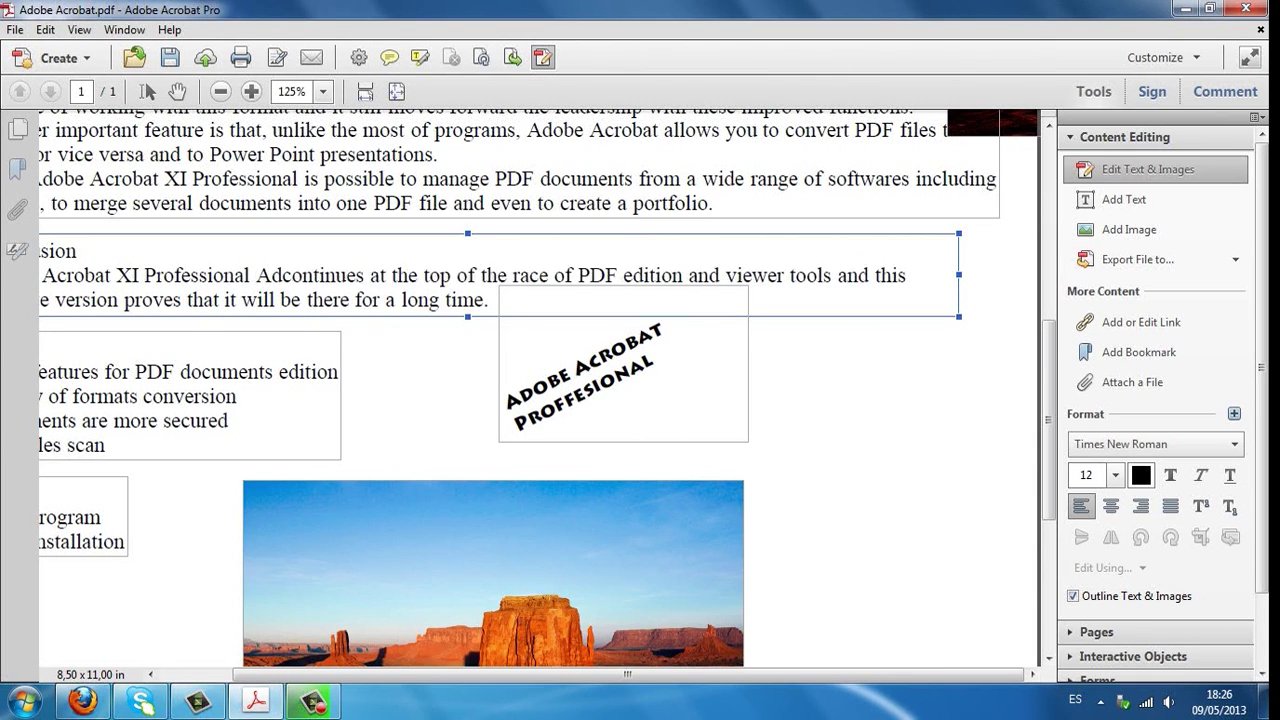
pyautogui.write('Acrobat Pro')
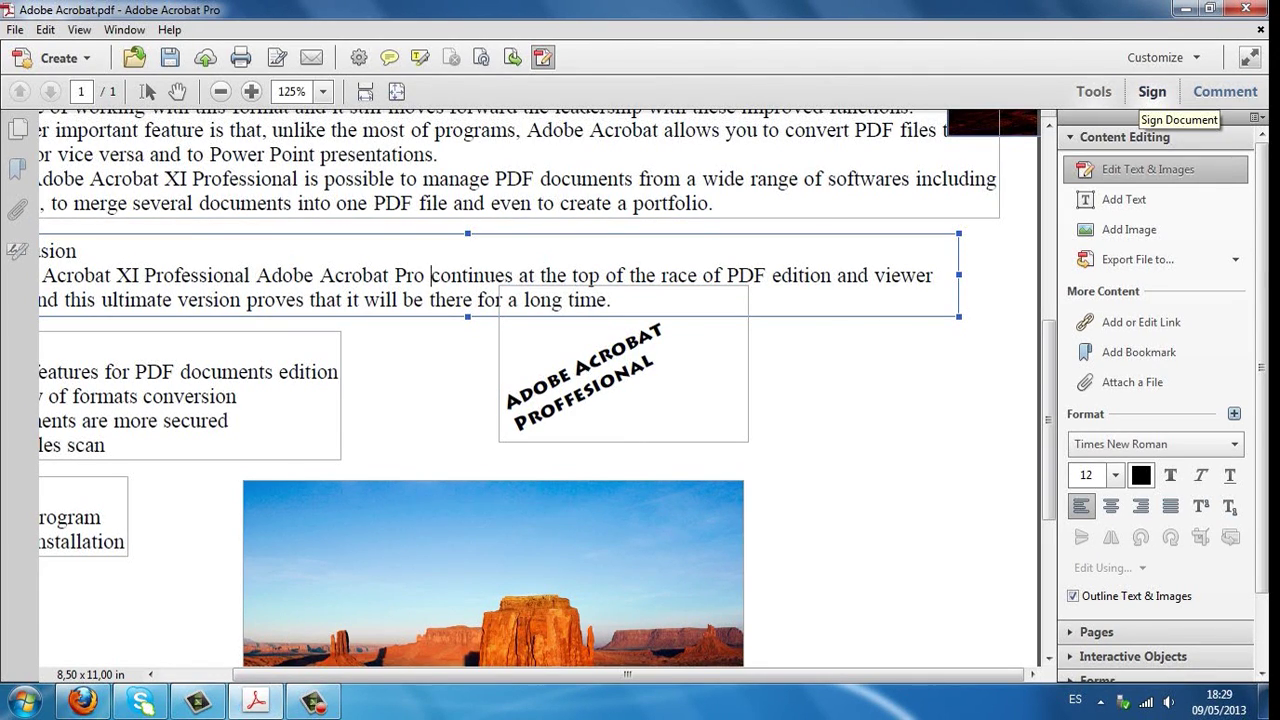
# Create a typed signature reading "Toggle" in Style 3 of 3 and place it in the blank area below and right of the desert picture.
pyautogui.click(1152, 91)
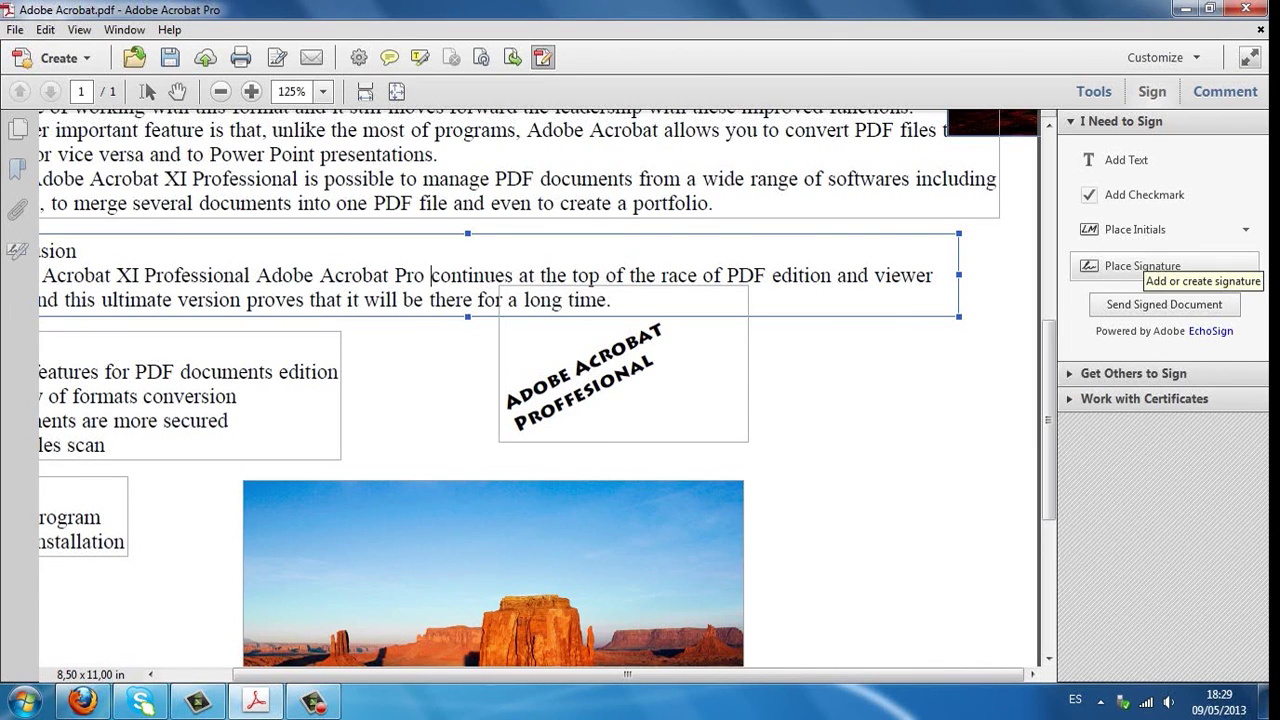
pyautogui.click(1140, 266)
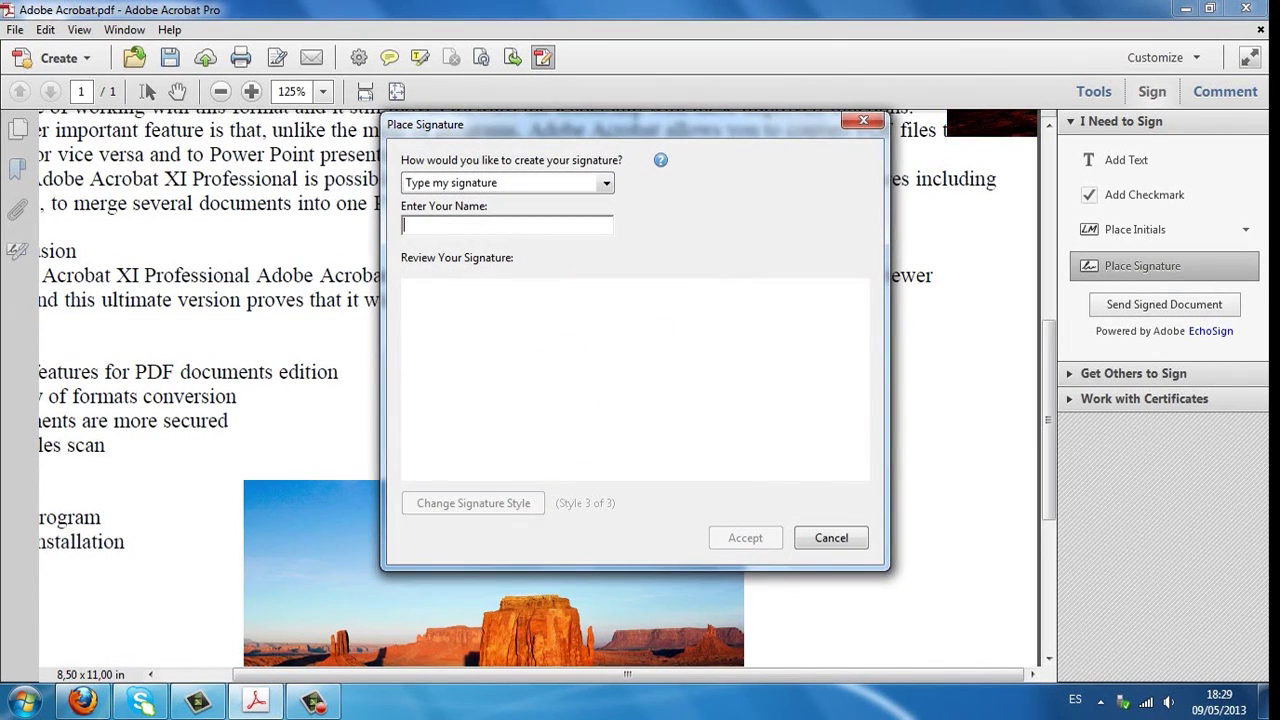
pyautogui.write('Toggle')
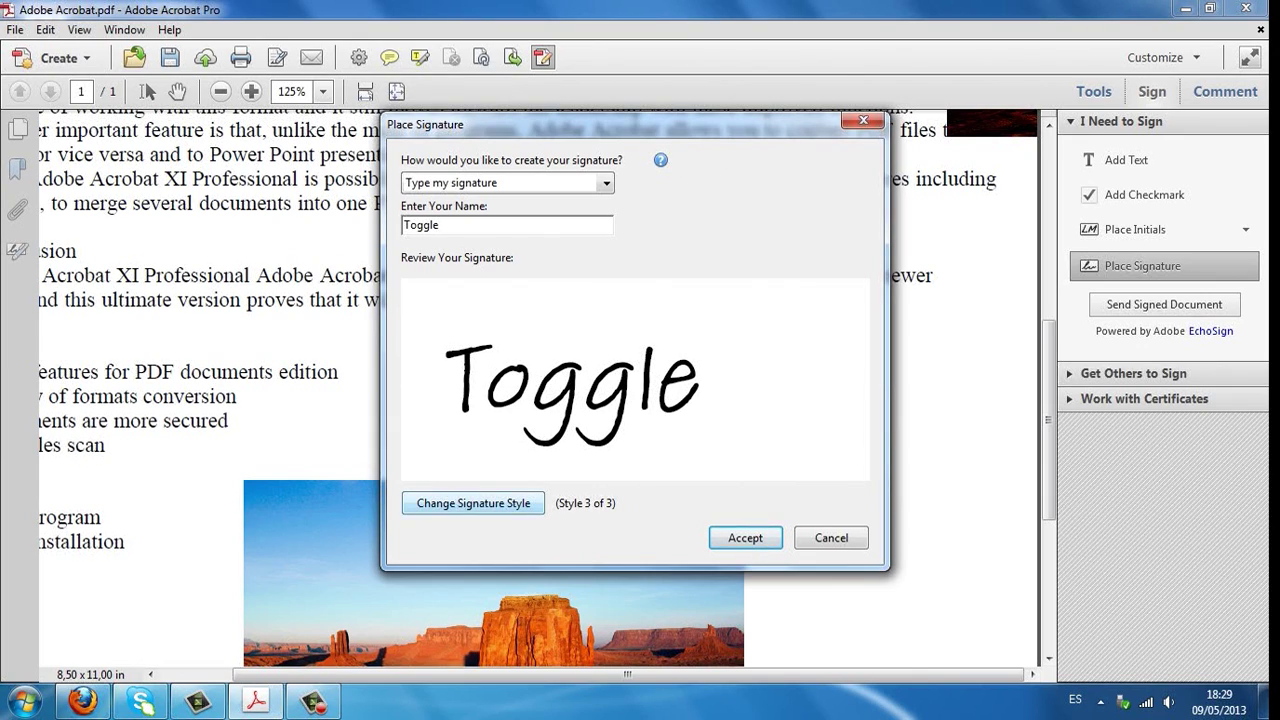
pyautogui.click(473, 503)
pyautogui.click(473, 503)
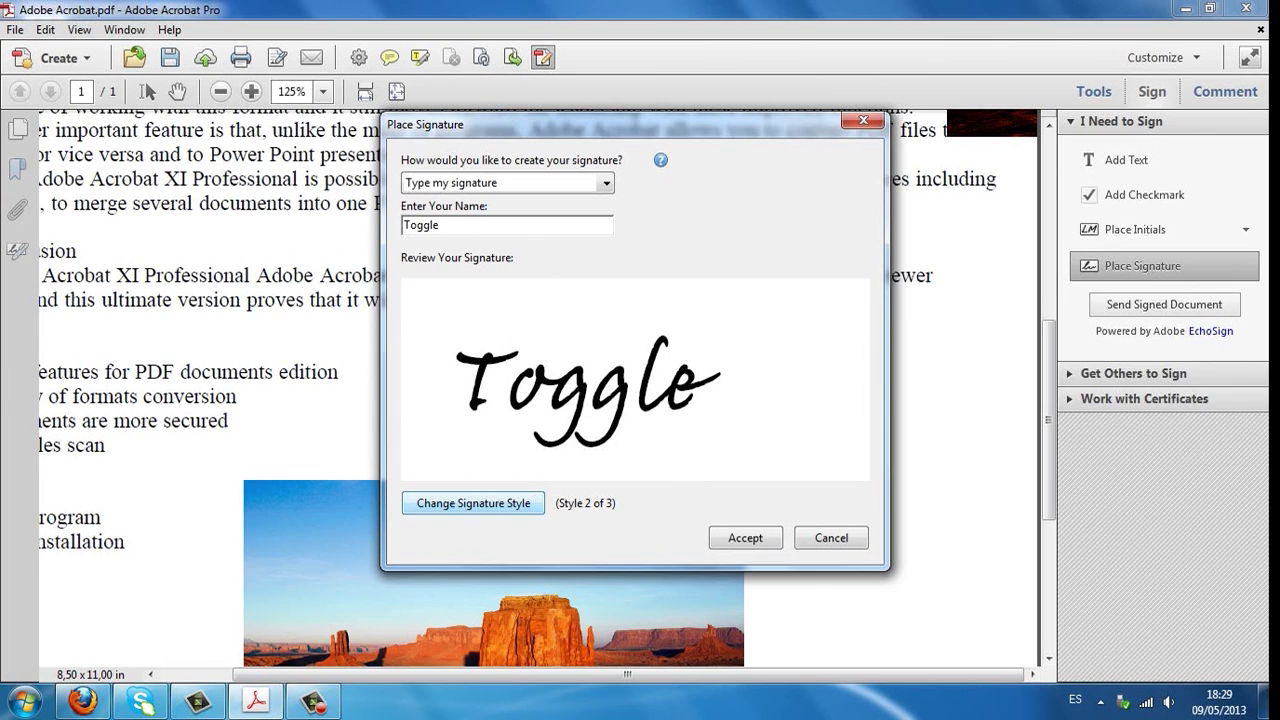
pyautogui.click(473, 503)
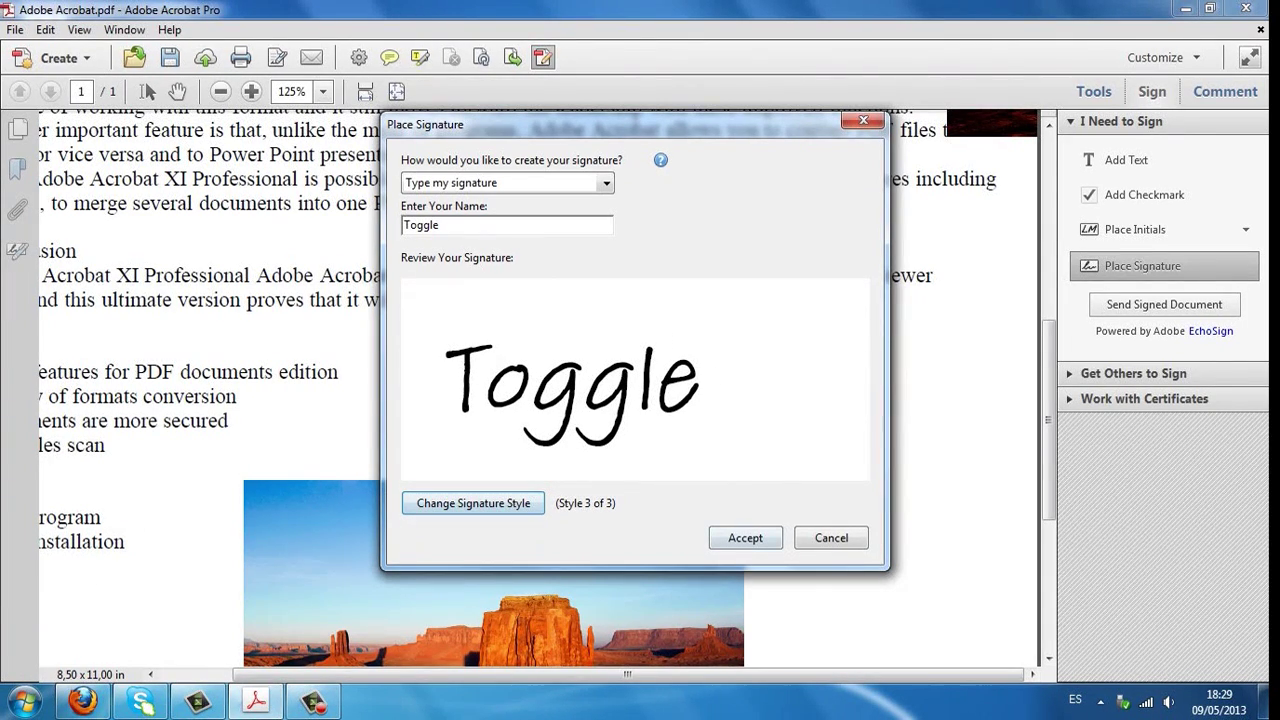
pyautogui.click(745, 538)
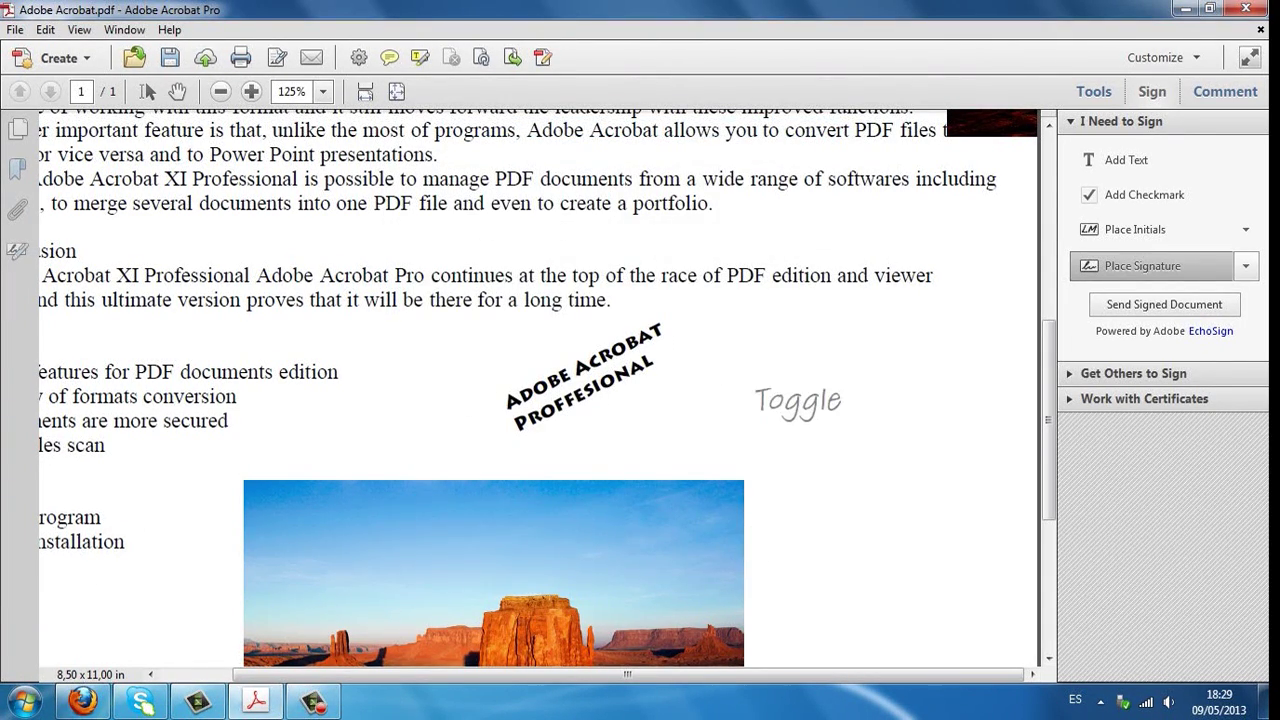
pyautogui.click(803, 400)
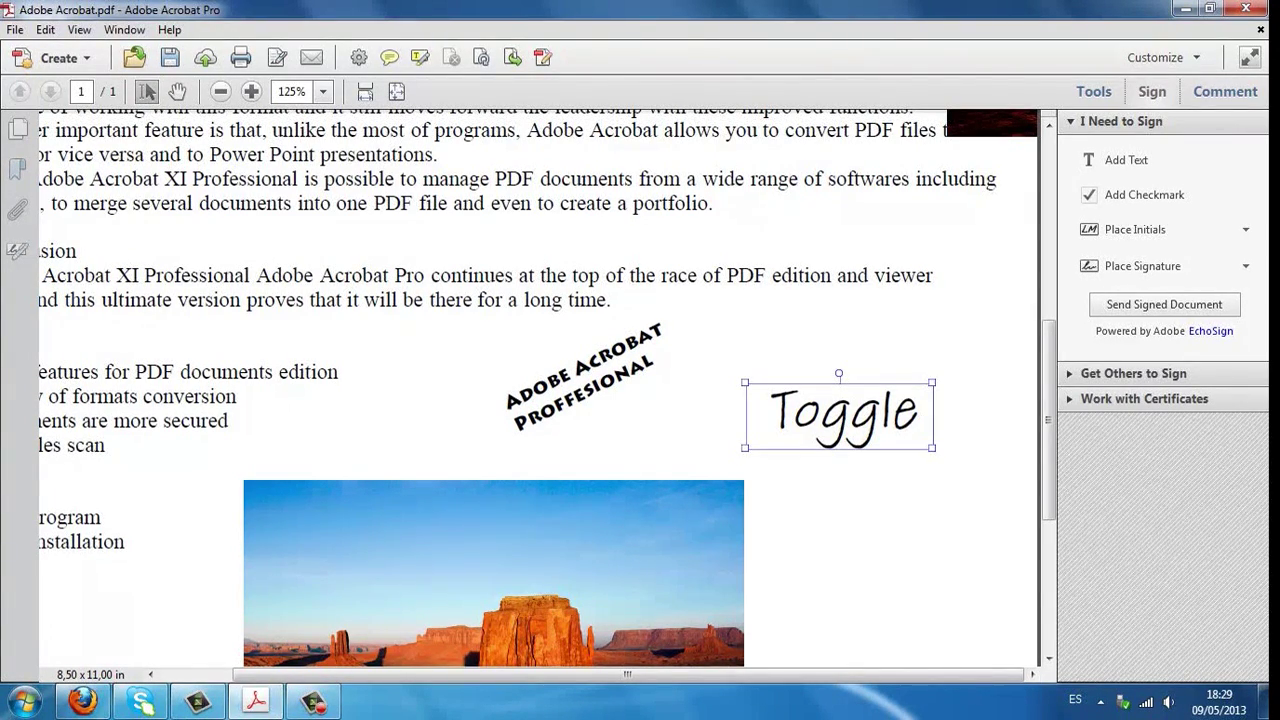
pyautogui.moveTo(840, 415); pyautogui.dragTo(860, 565)
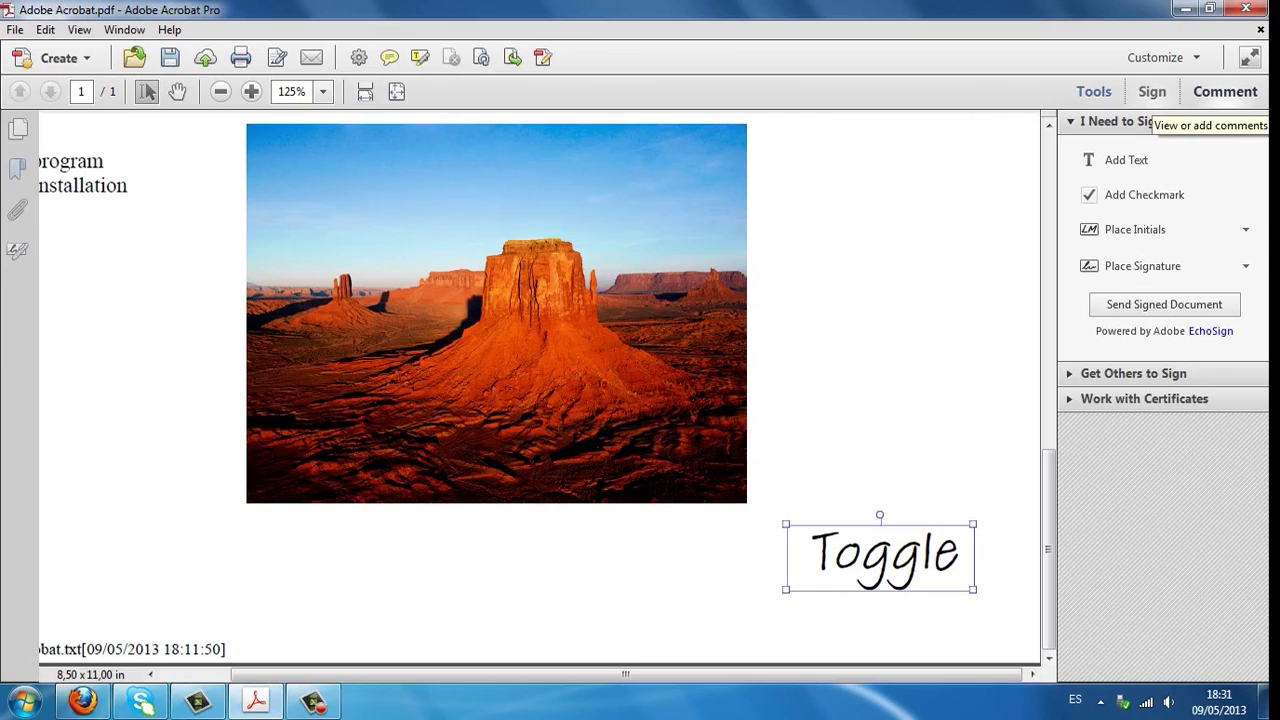
pyautogui.click(1224, 91)
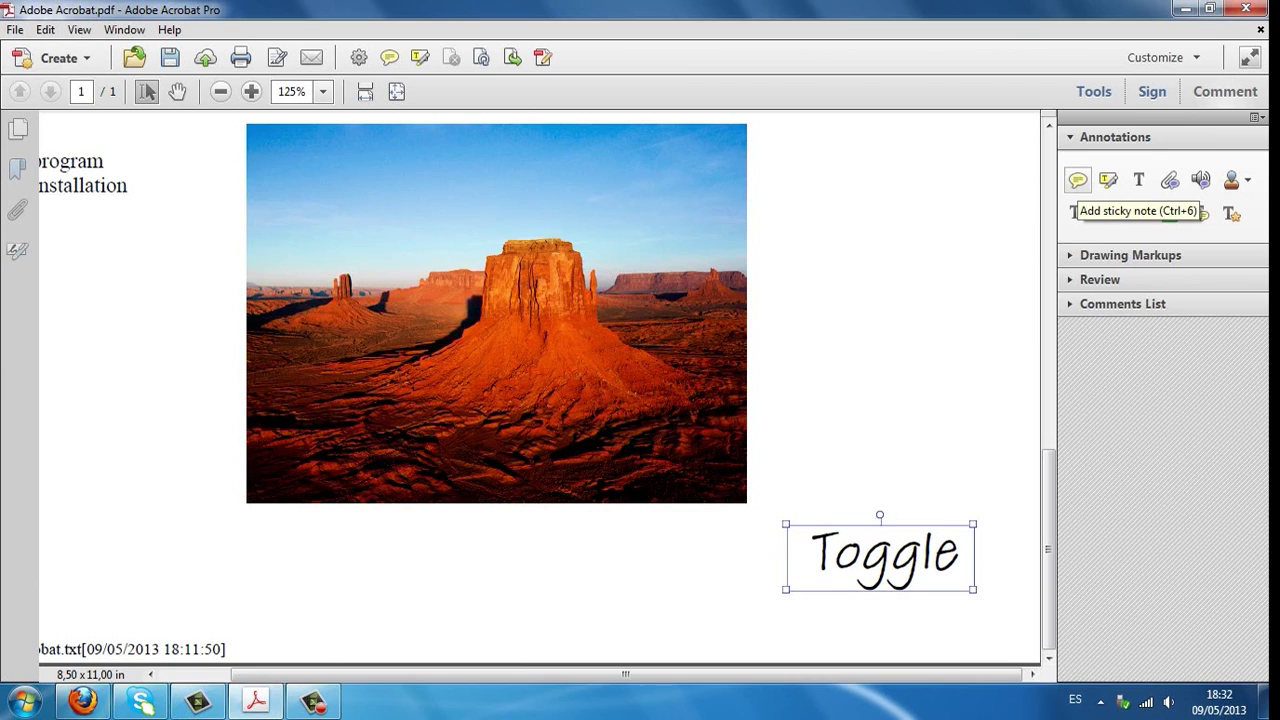
pyautogui.click(1078, 180)
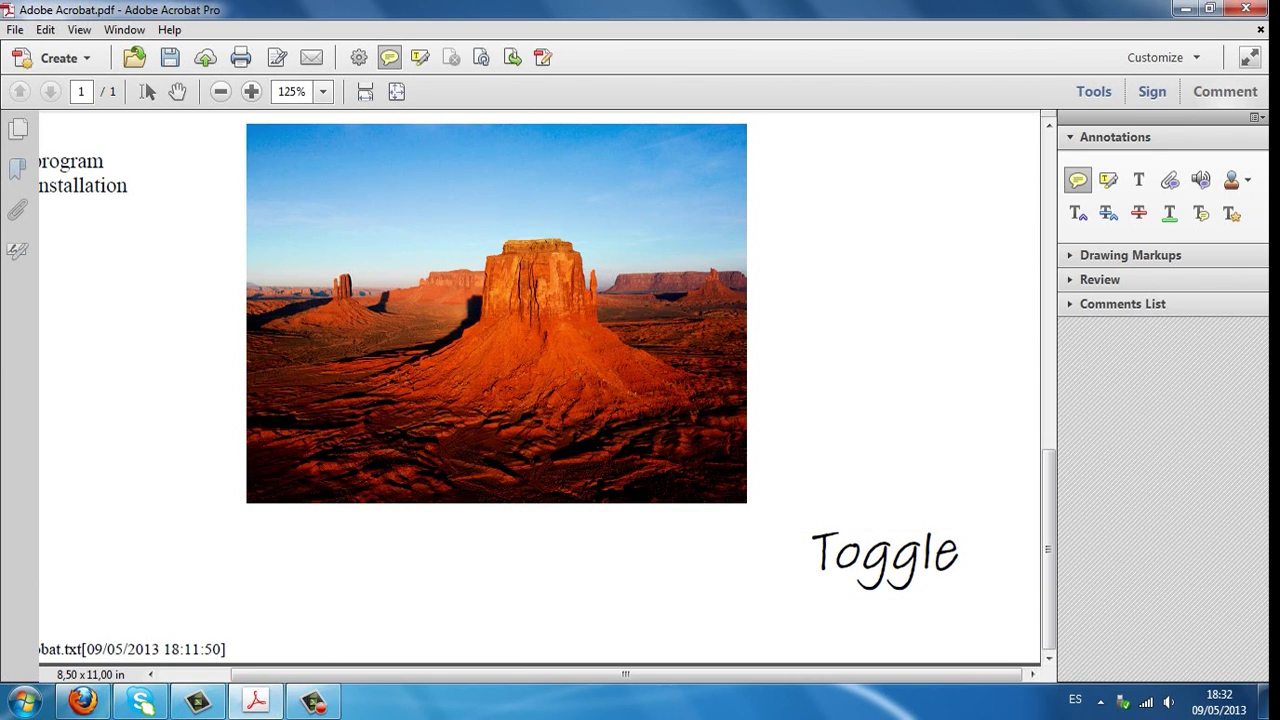
pyautogui.click(843, 240)
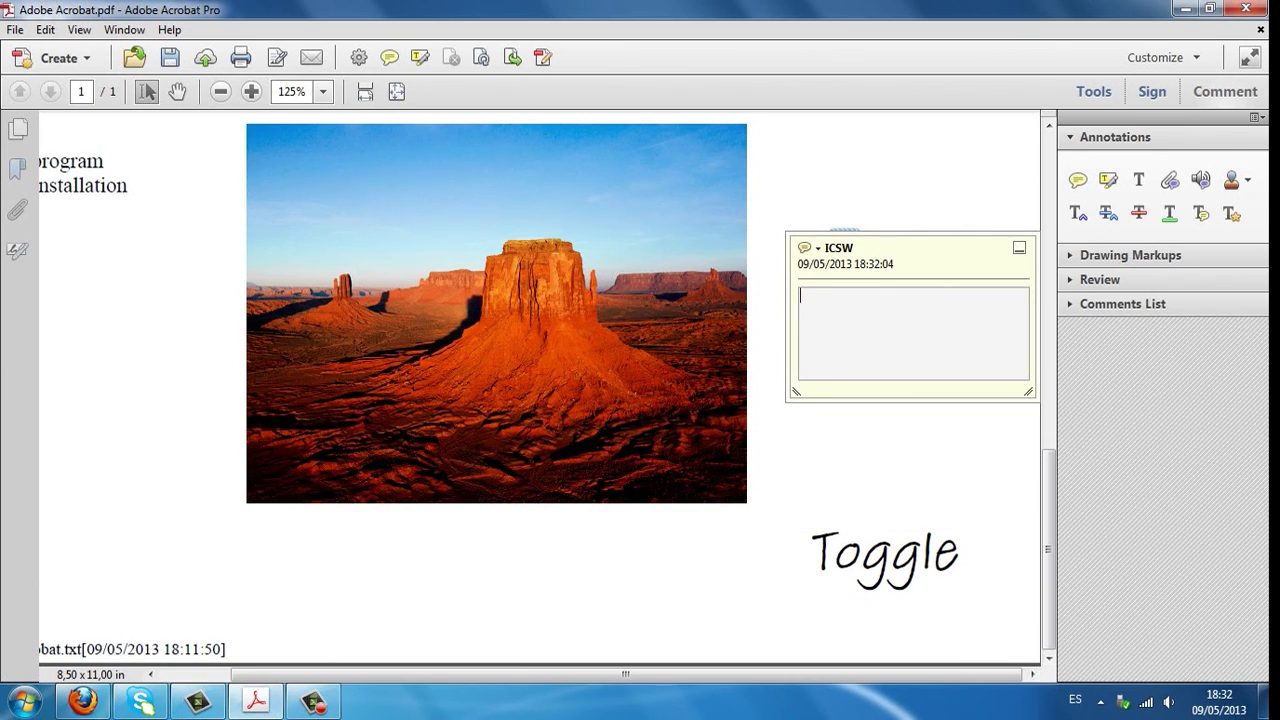
pyautogui.write('www.toggle.com')
pyautogui.press('Escape')
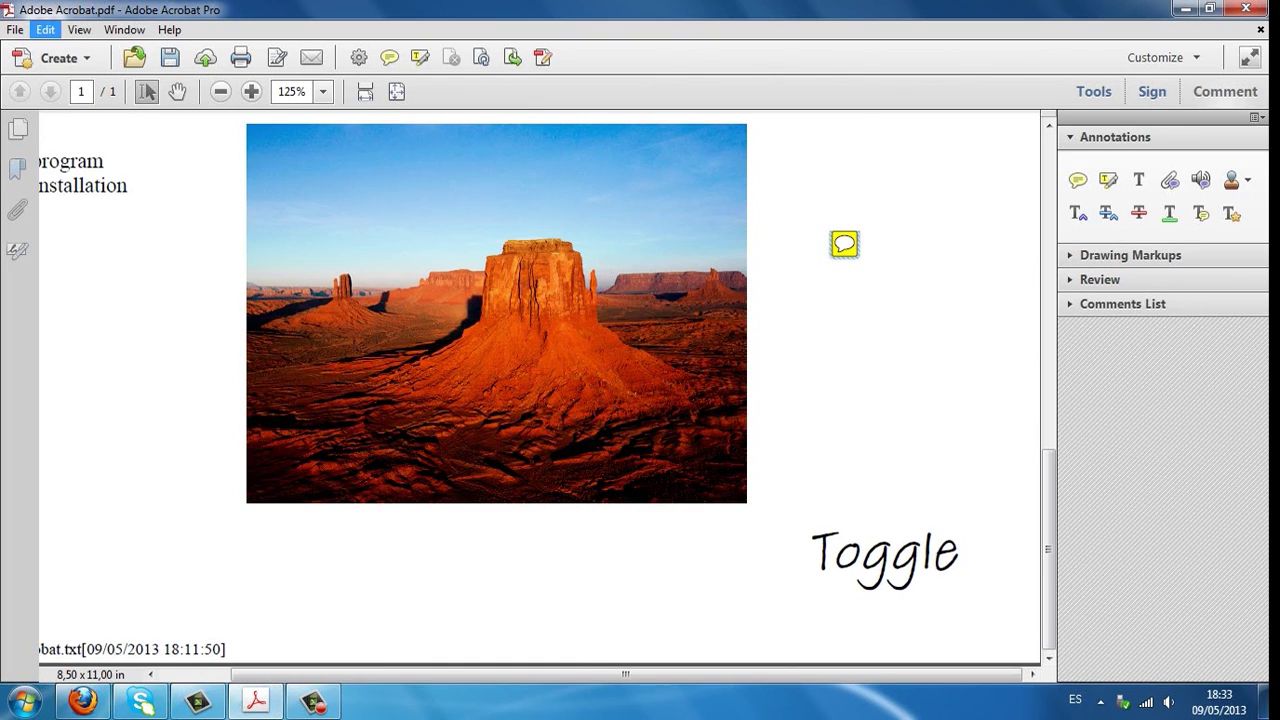
# Open the document properties' security settings and choose Password Security as the security method.
pyautogui.click(15, 29)
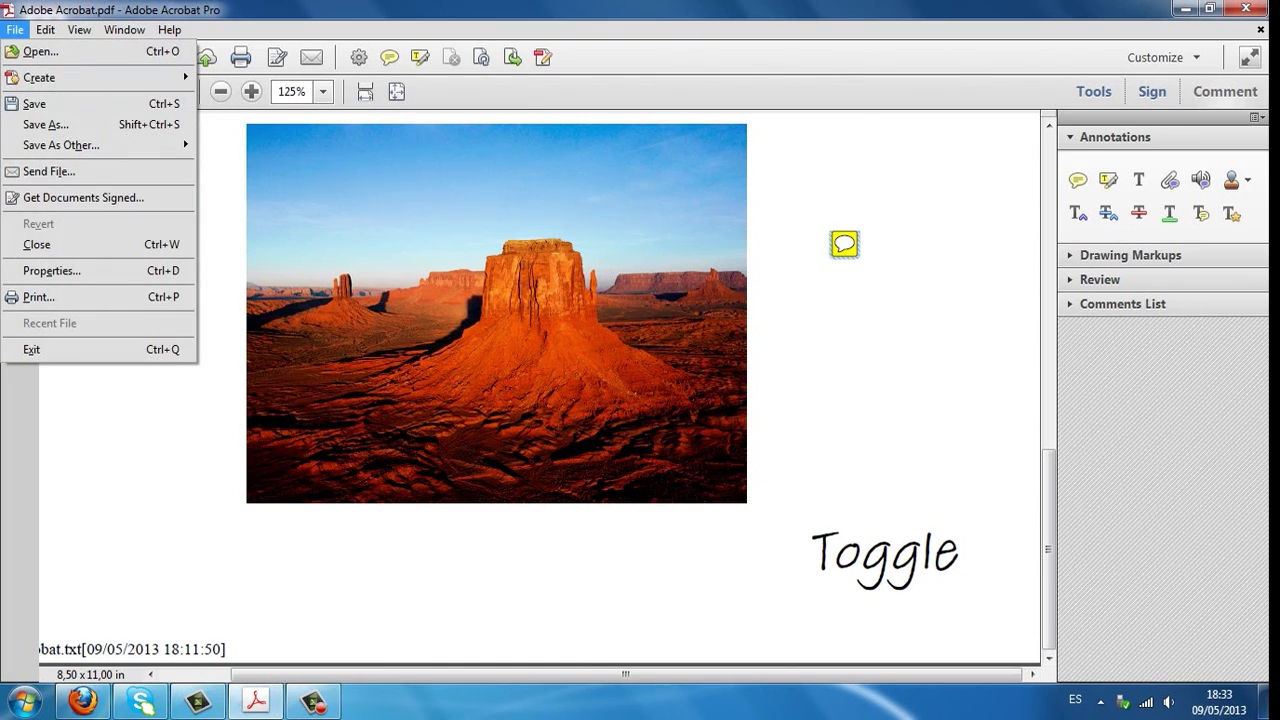
pyautogui.click(52, 270)
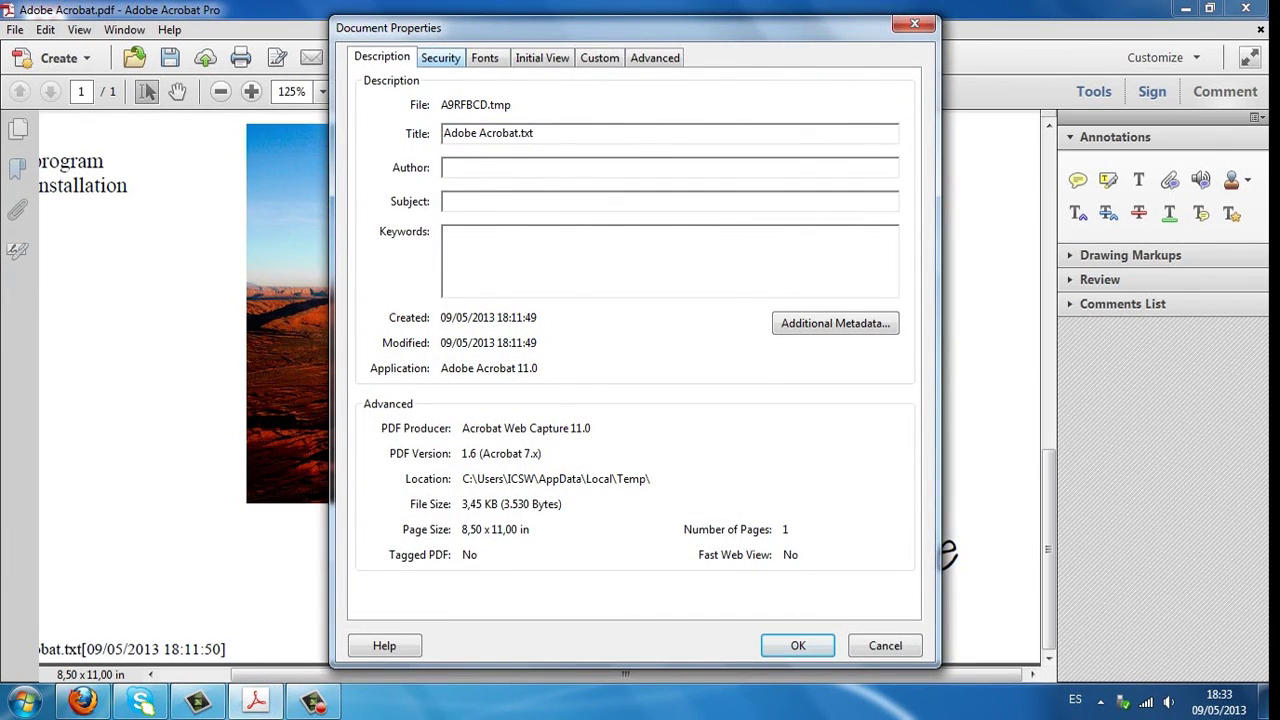
pyautogui.click(440, 57)
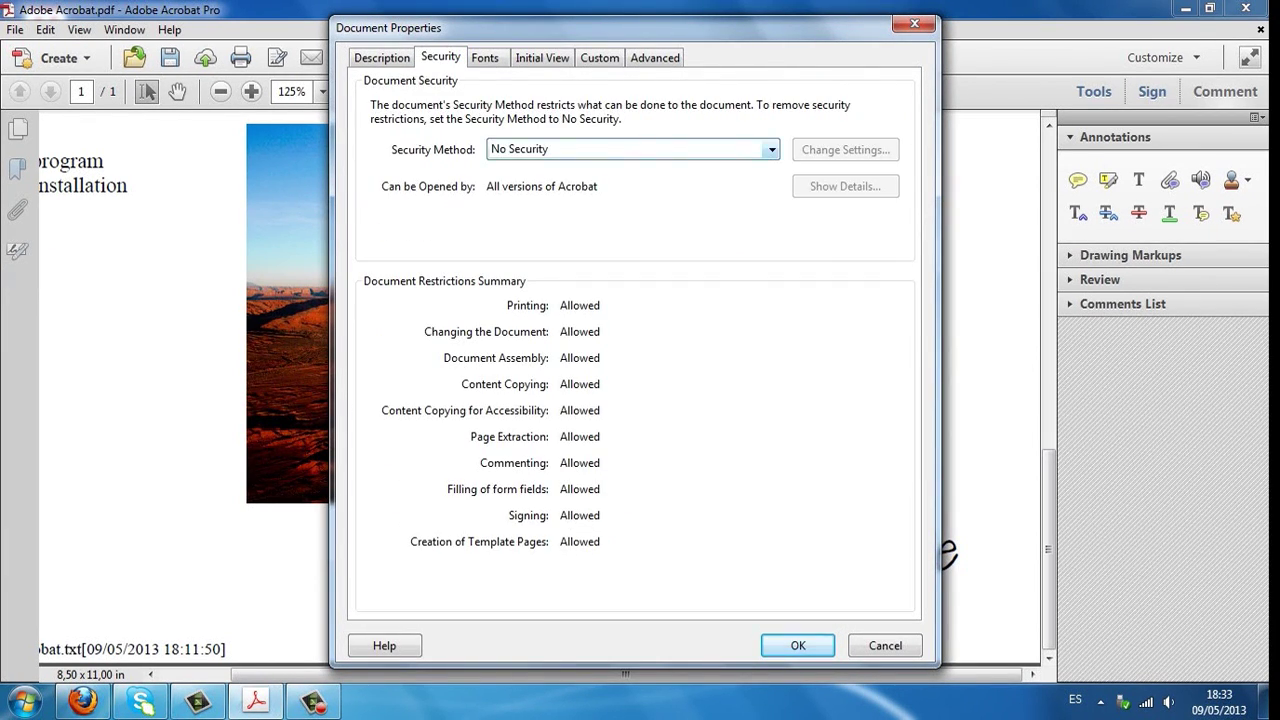
pyautogui.click(632, 149)
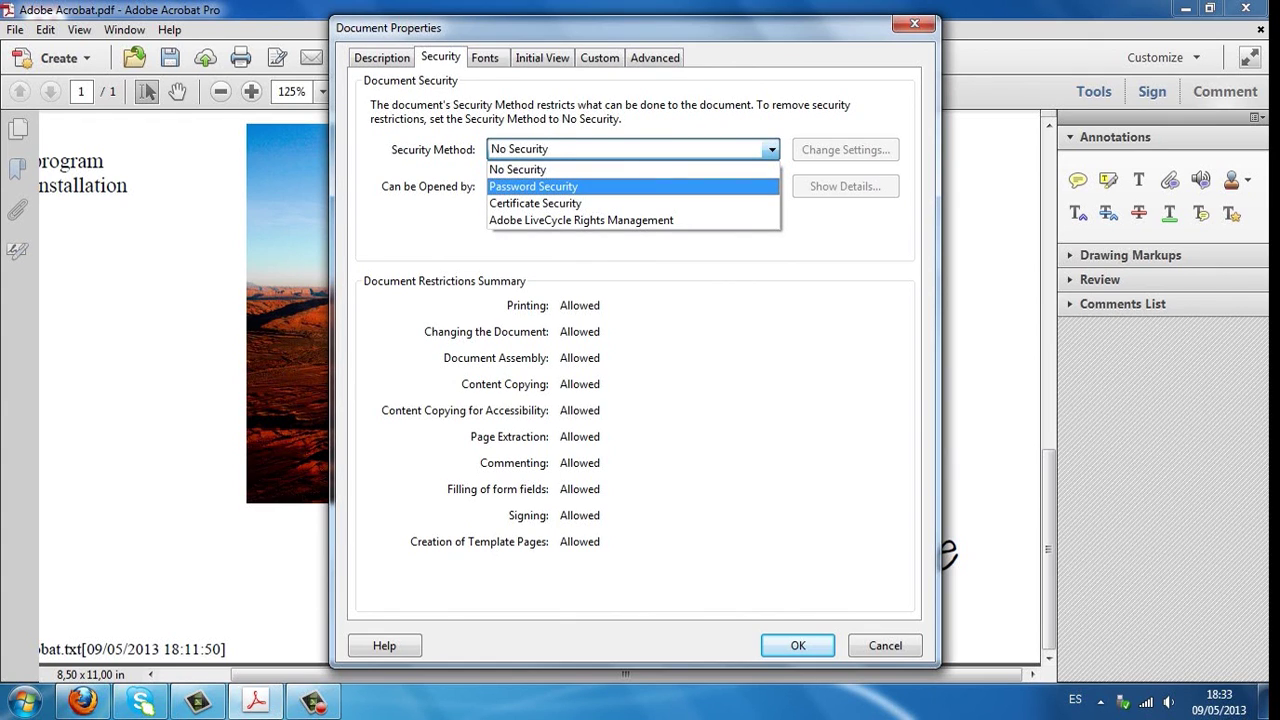
pyautogui.press('Return')
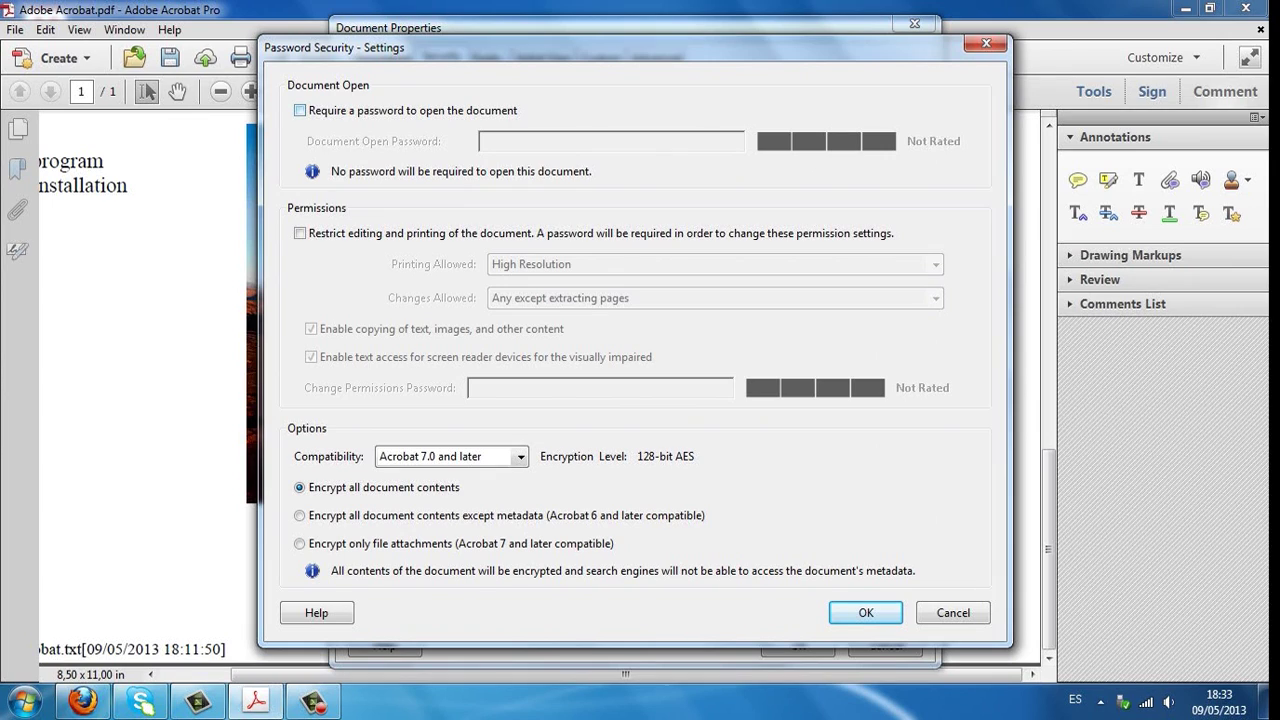
# Require a password to open the document and enter the document open password.
pyautogui.click(300, 110)
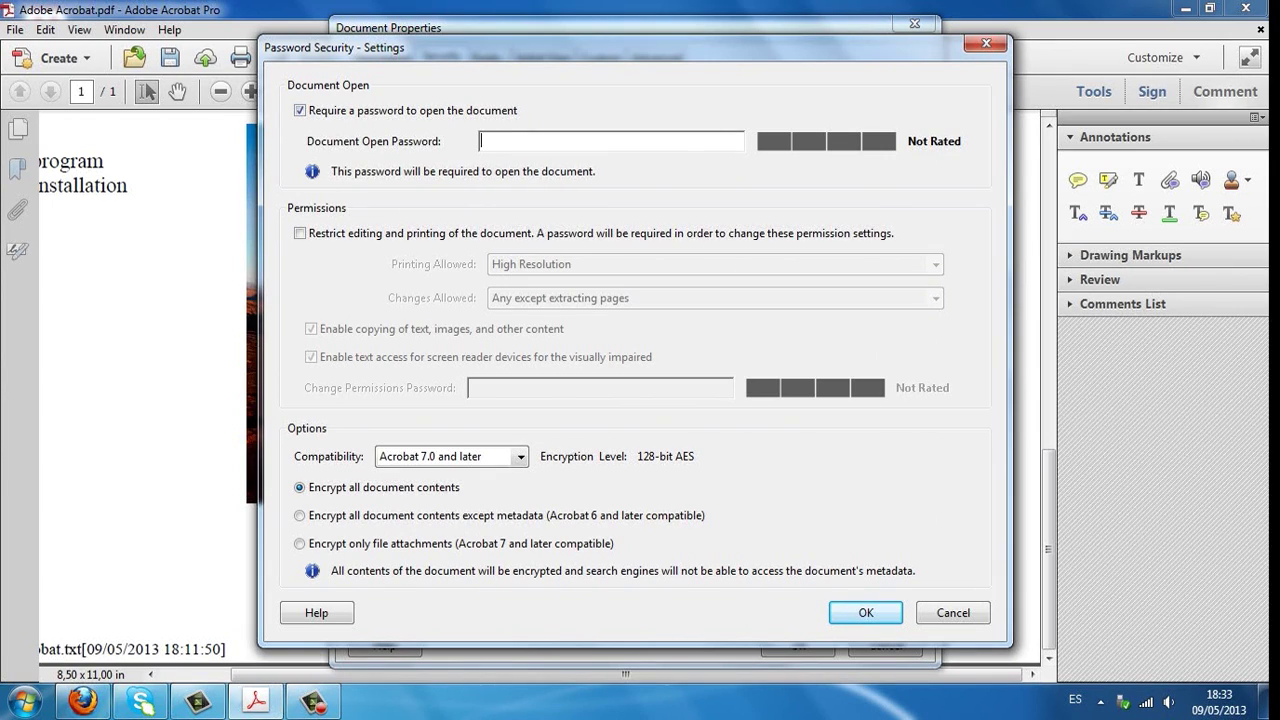
pyautogui.write('*********')
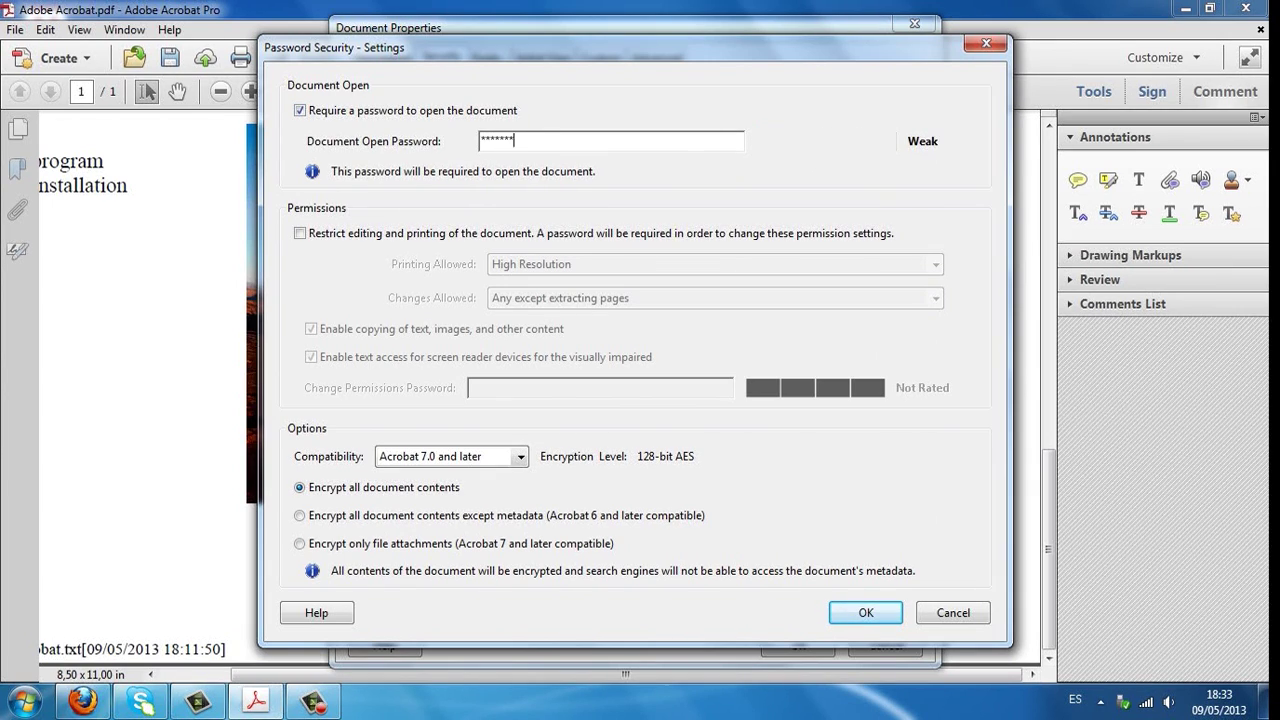
pyautogui.write('*******')
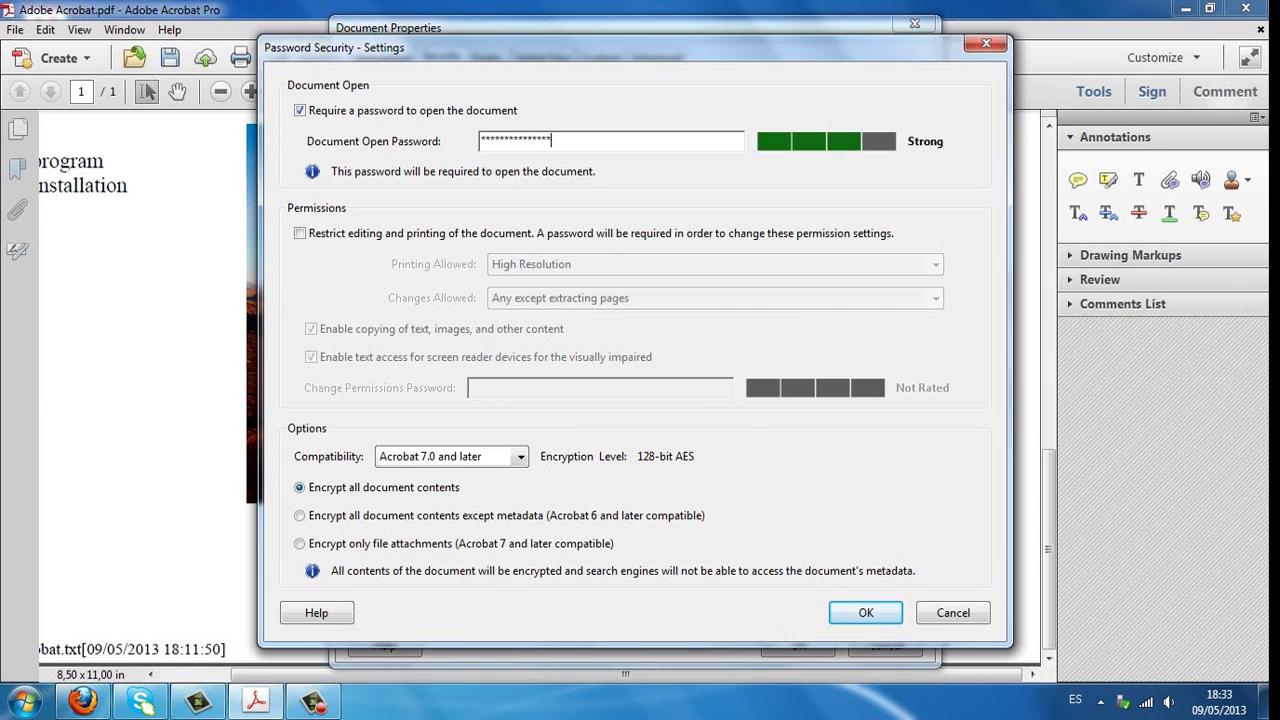
pyautogui.write('****')
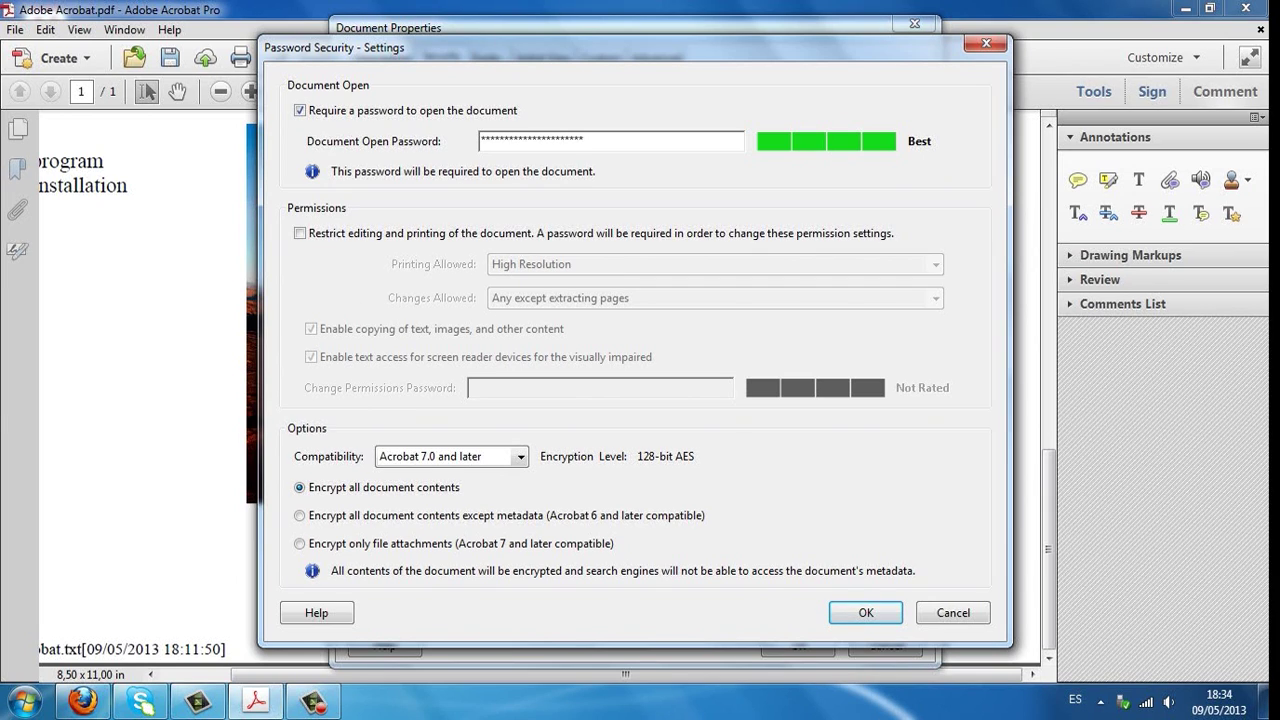
# Look through the compatibility options, keep Acrobat 7.0 and later, and accept the password security settings.
pyautogui.press('Up')
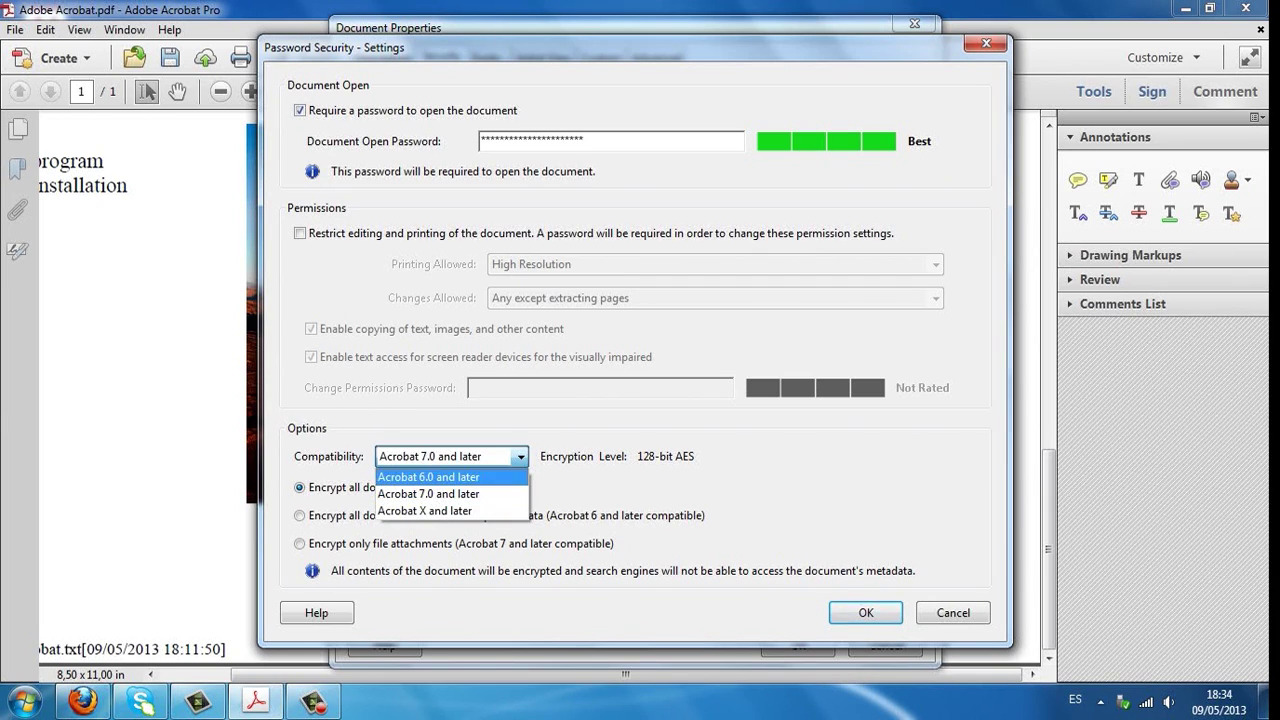
pyautogui.press('Down')
pyautogui.press('Down')
pyautogui.press('Escape')
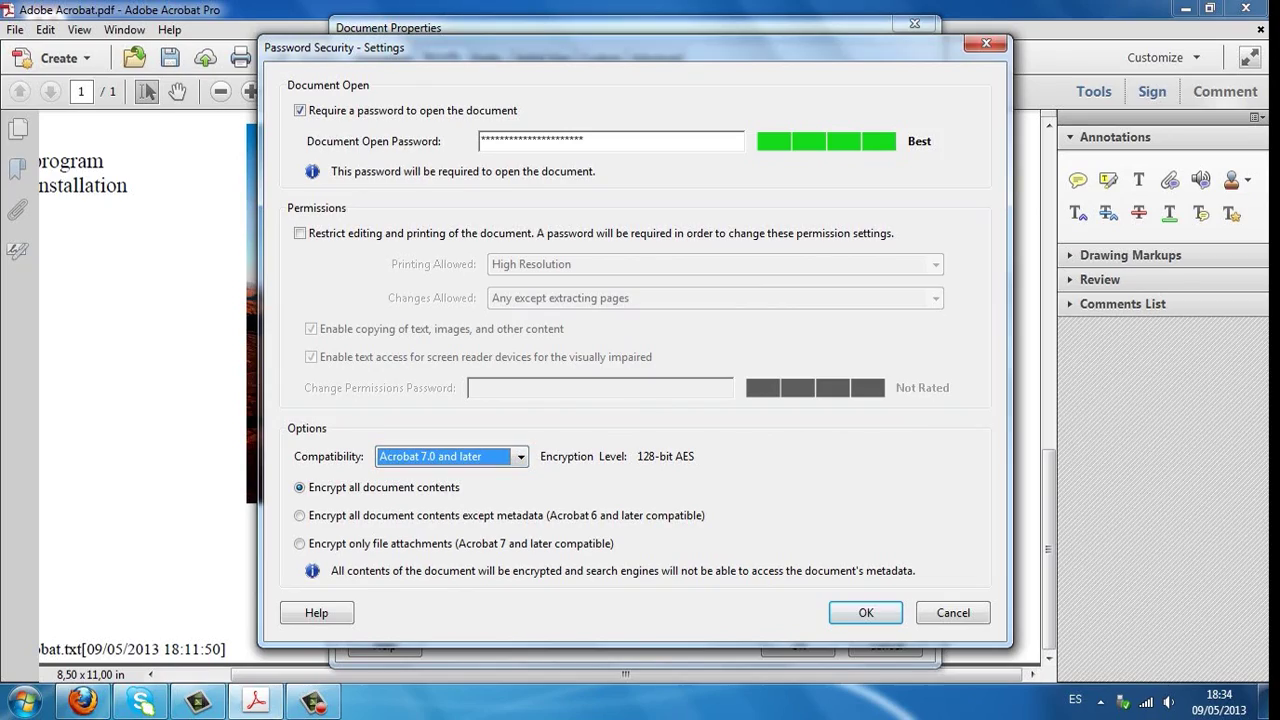
pyautogui.press('Return')
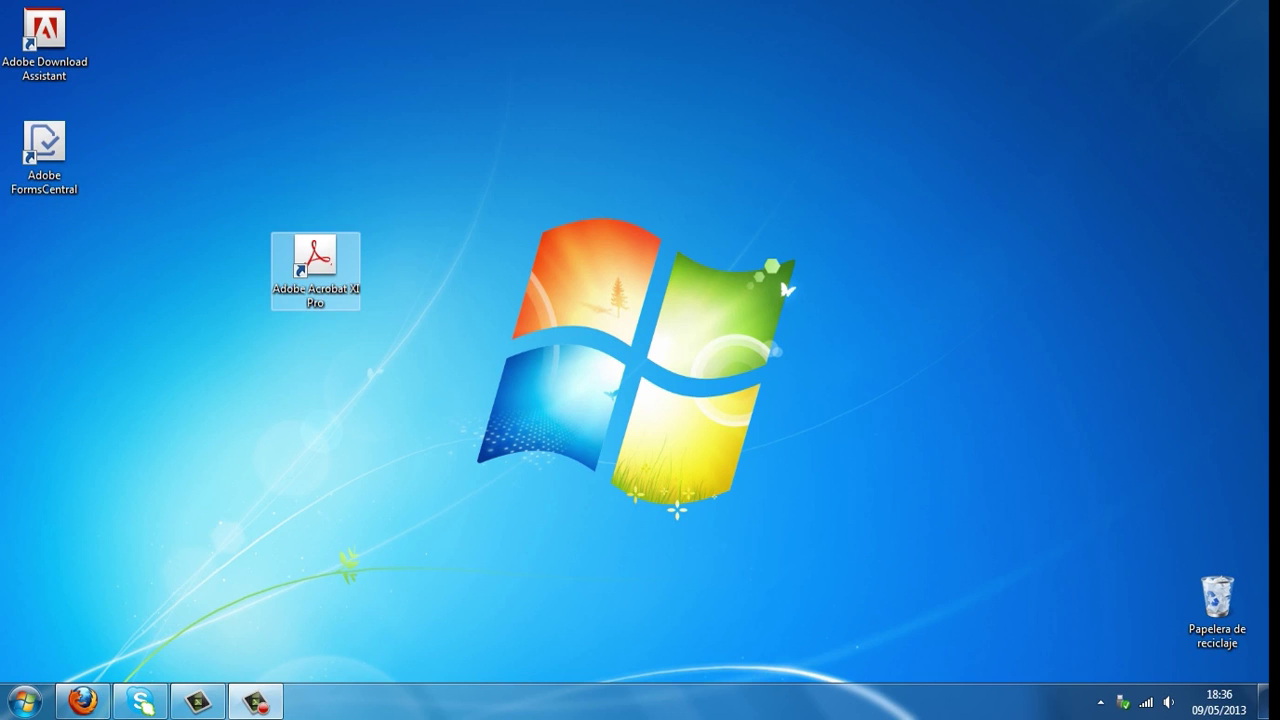
# Move the Adobe Acrobat XI Pro shortcut straight down on the Windows desktop.
pyautogui.moveTo(315, 265); pyautogui.dragTo(315, 379)
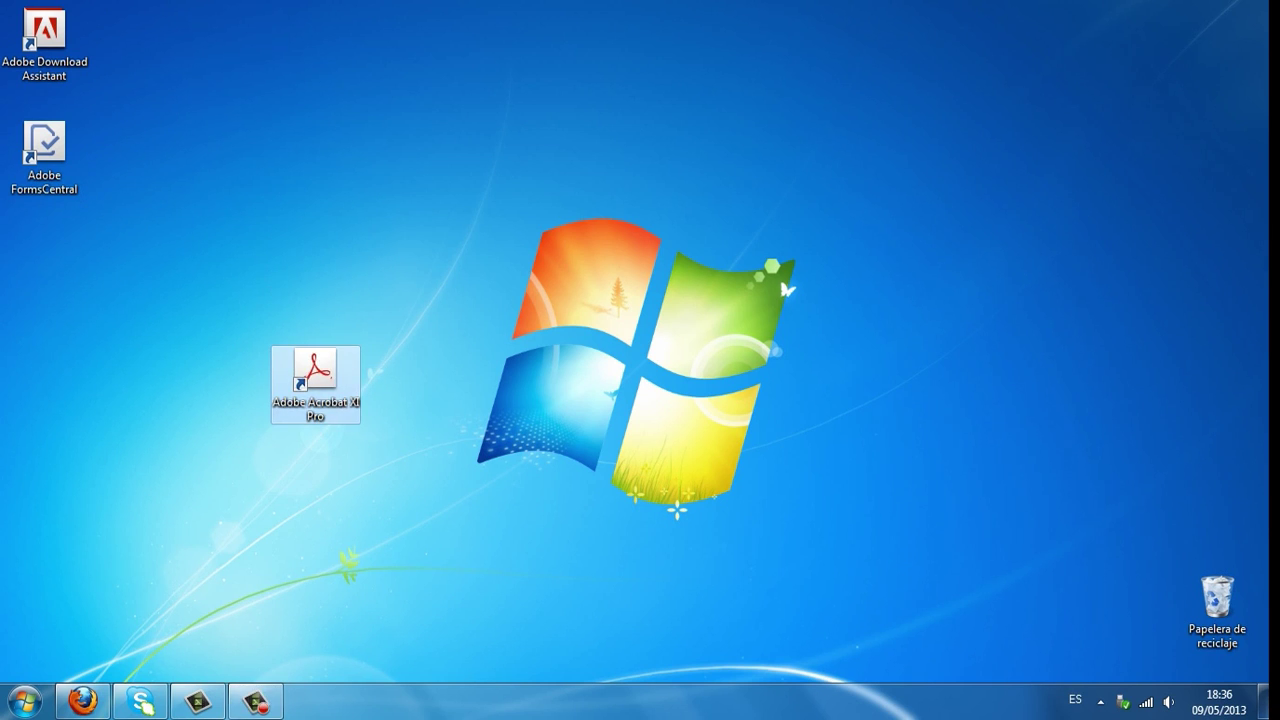